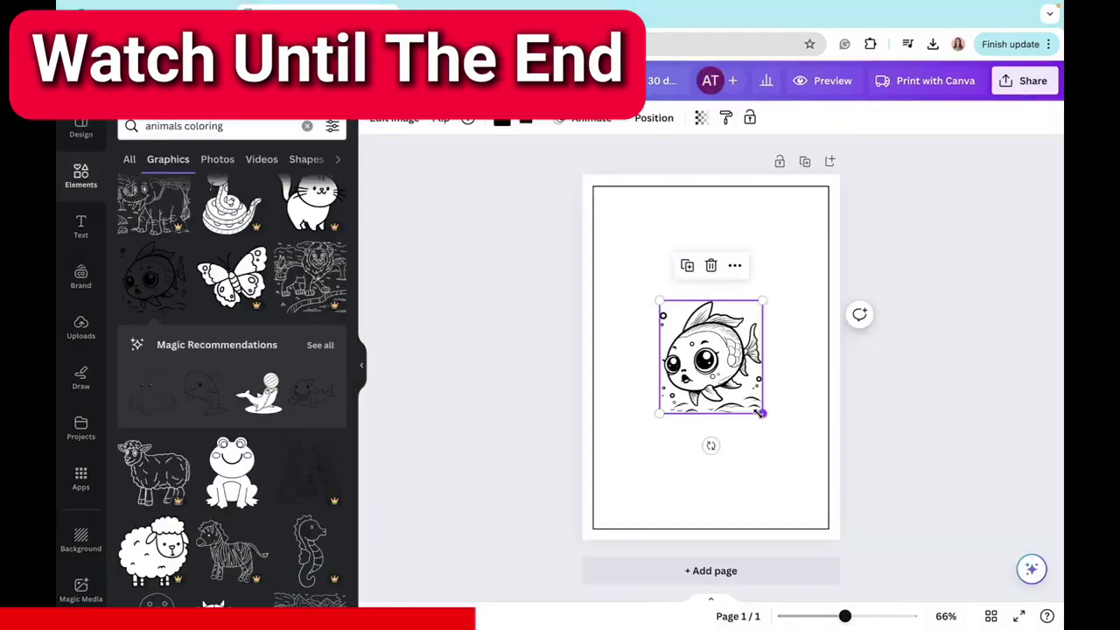
Enlarge and reposition the fish graphic, then type the FISH label.
left_click_drag(761, 410, 826, 458)
left_click_drag(743, 371, 712, 328)
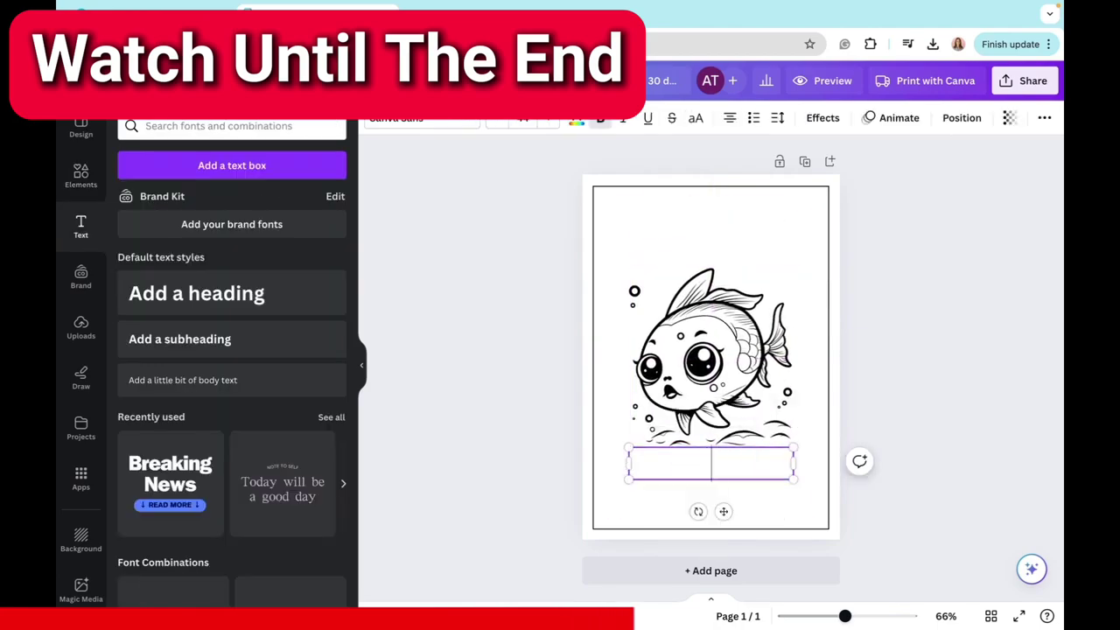
type("FISH")
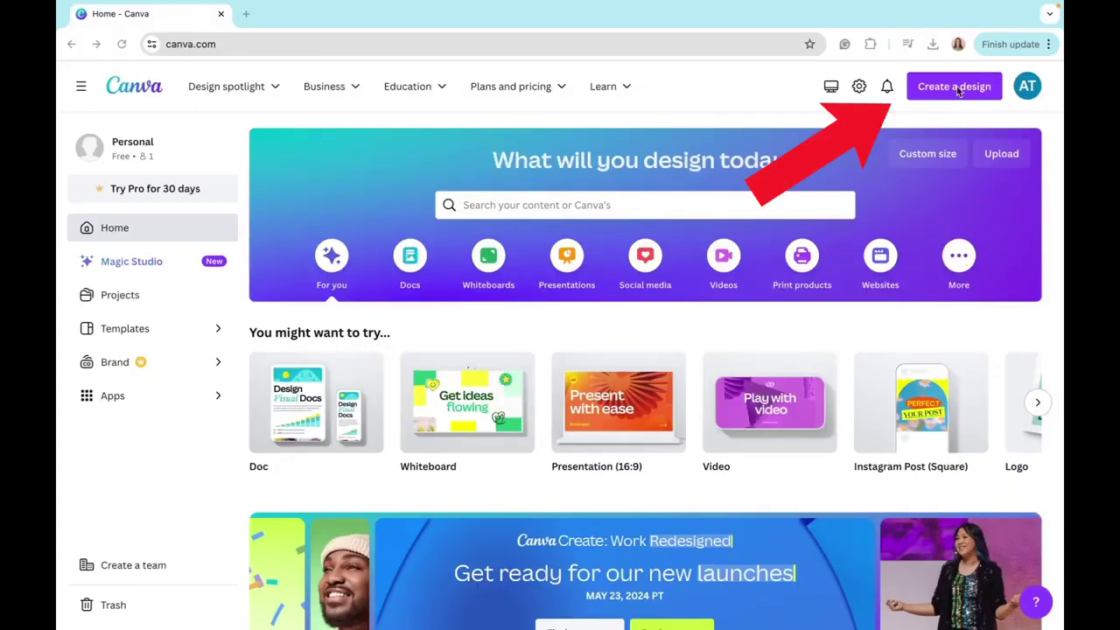
Search 'colouring book' and create a 14.8 × 21 cm Coloring Booklet (Portrait) design.
left_click(956, 87)
type("colouring book")
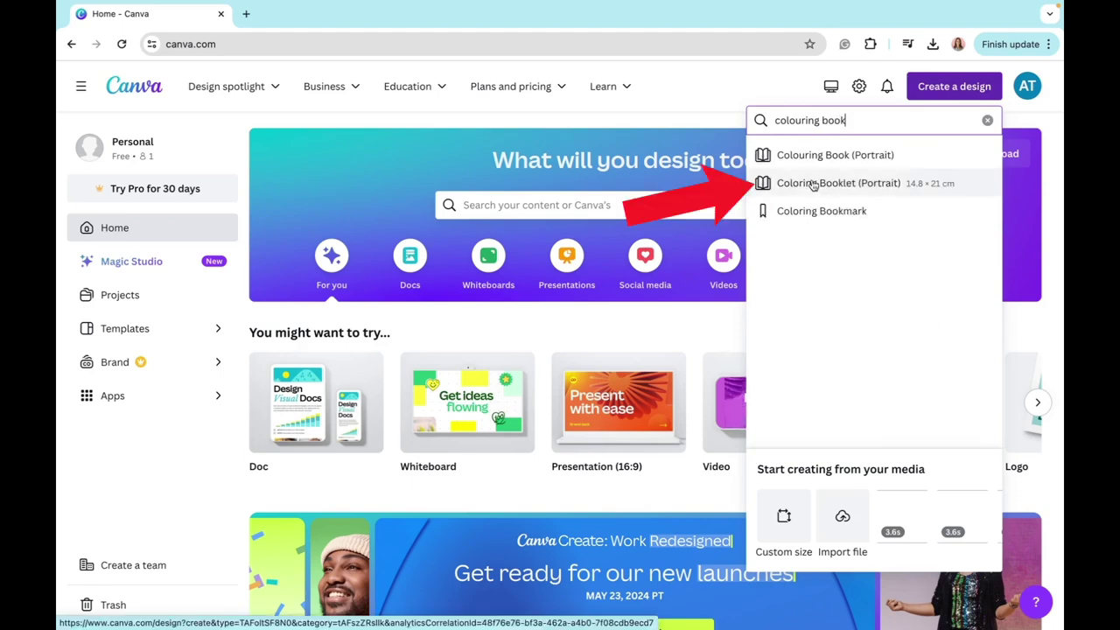
left_click(796, 185)
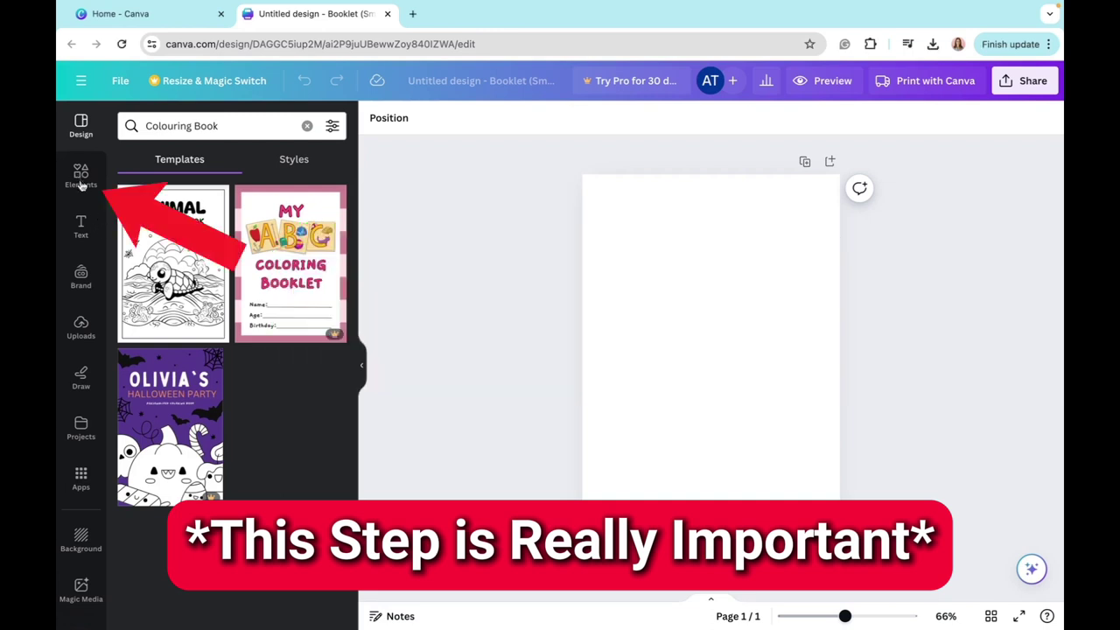
Add a square shape, stretch it to nearly fill the page, and centre it with a thin margin.
left_click(80, 177)
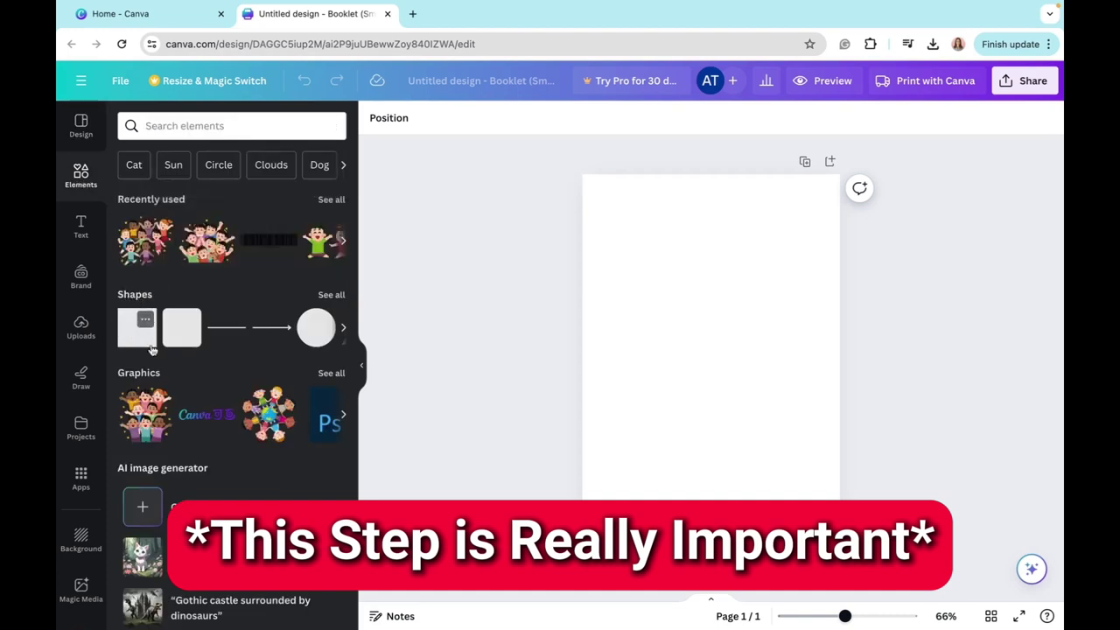
left_click(133, 343)
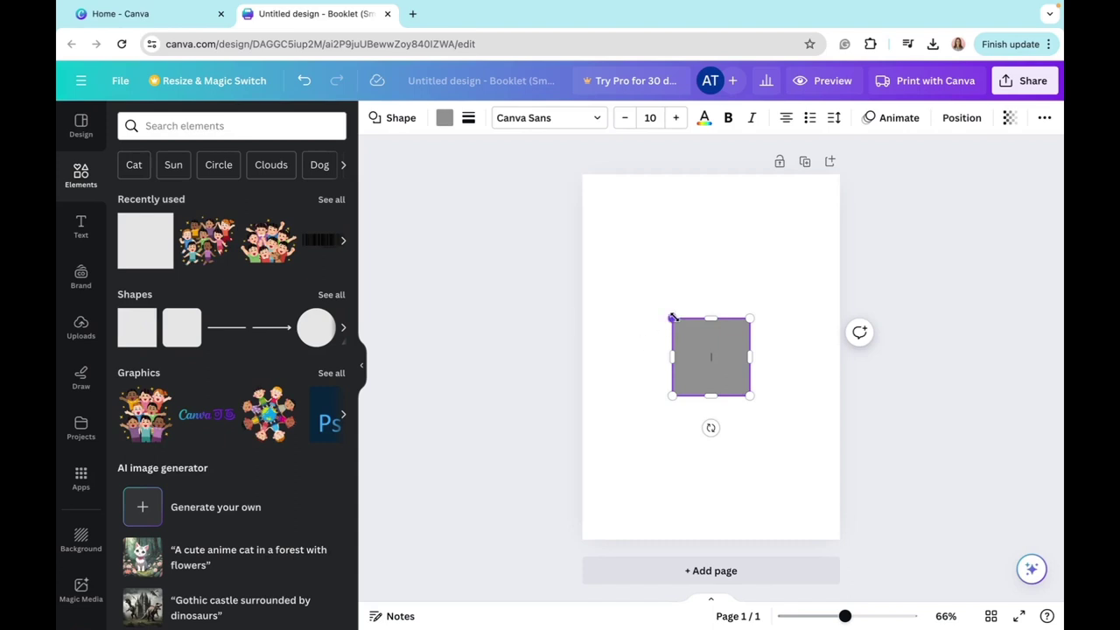
left_click_drag(672, 317, 596, 205)
left_click_drag(750, 396, 828, 520)
left_click_drag(706, 340, 703, 343)
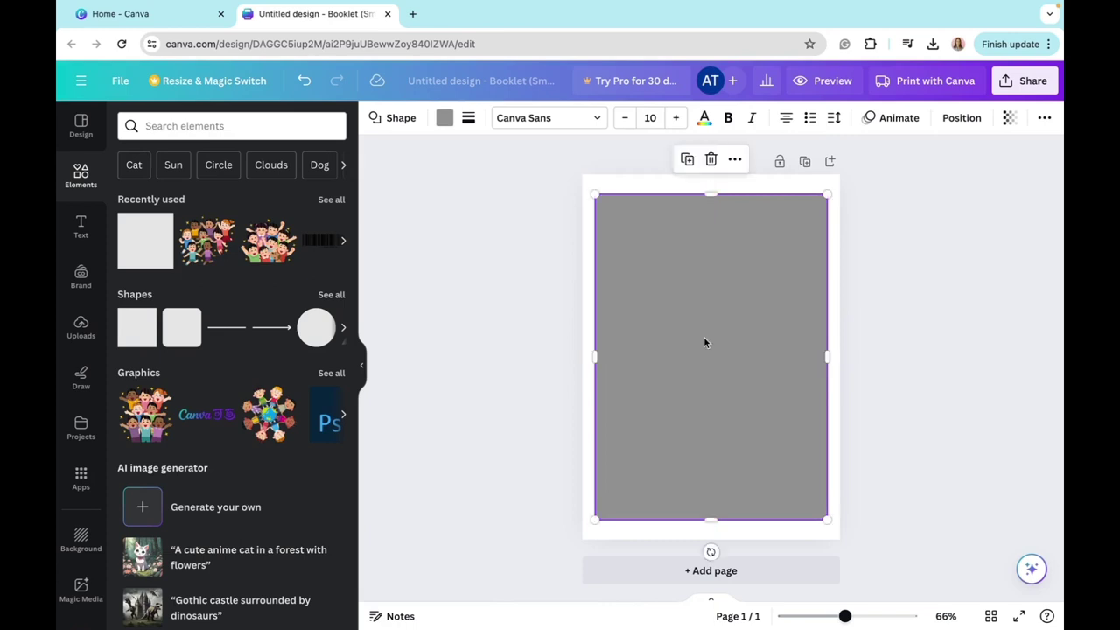
left_click(492, 257)
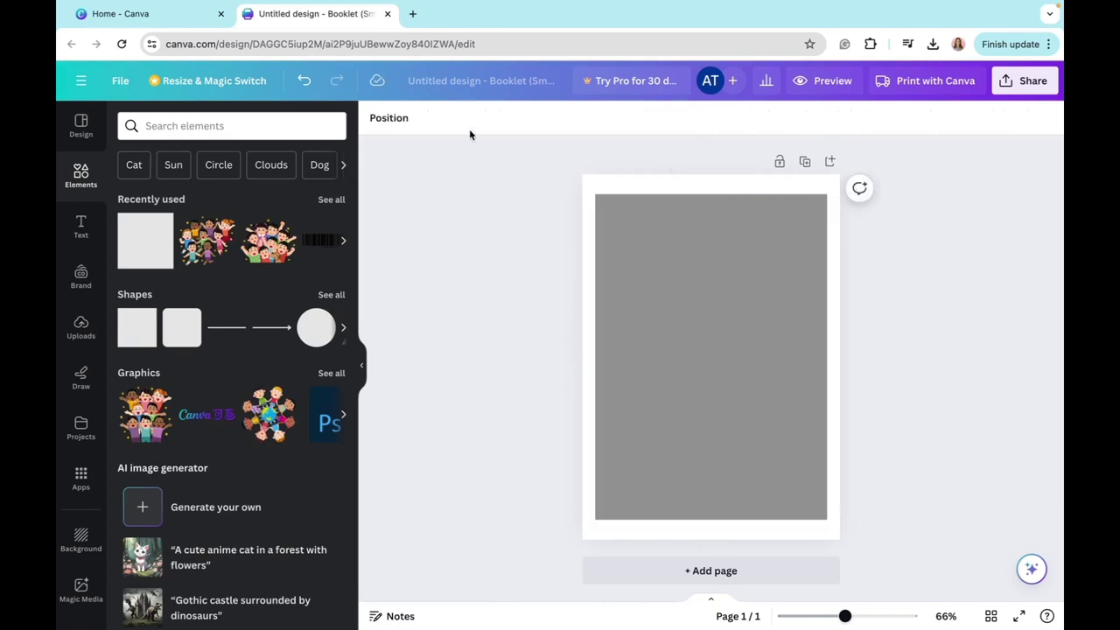
left_click(645, 187)
Give the grey rectangle a solid-line border with a border weight of 2.
left_click(636, 231)
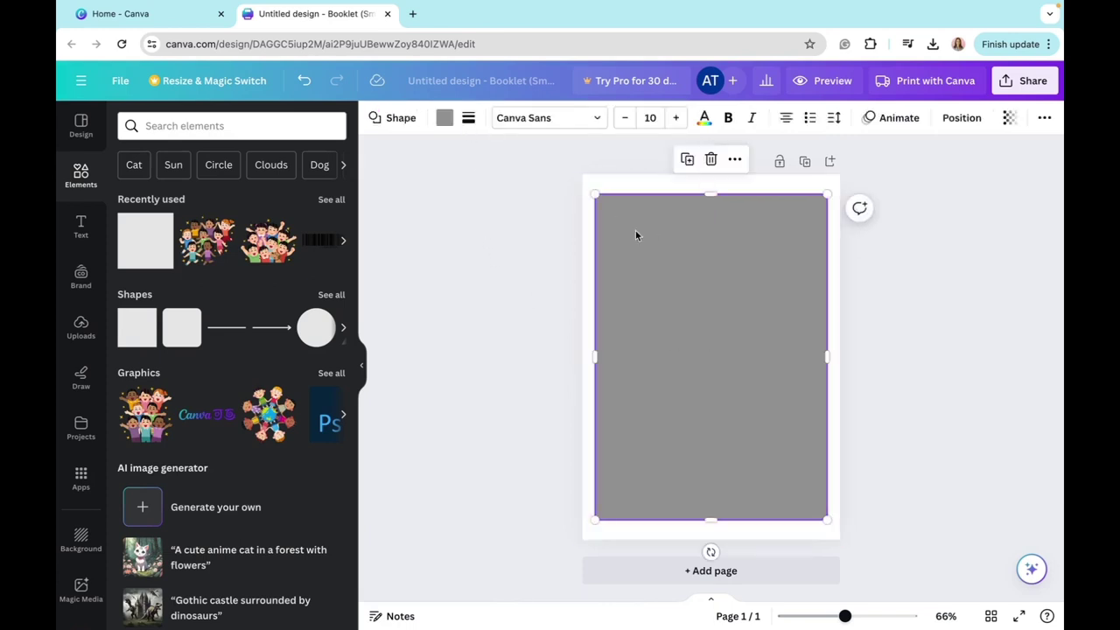
left_click(469, 121)
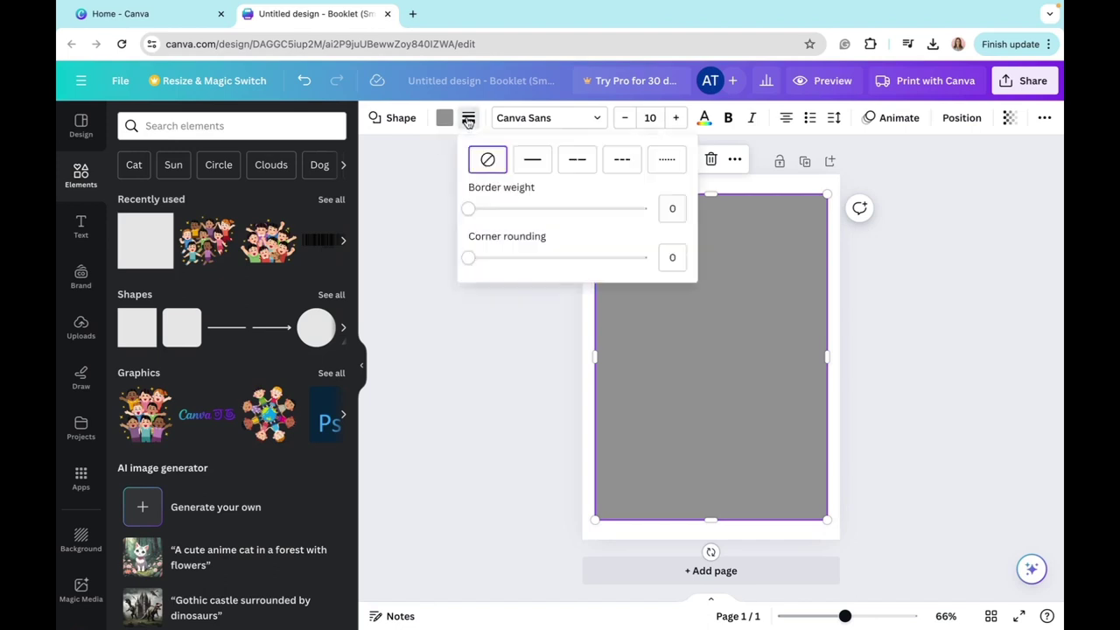
left_click(533, 164)
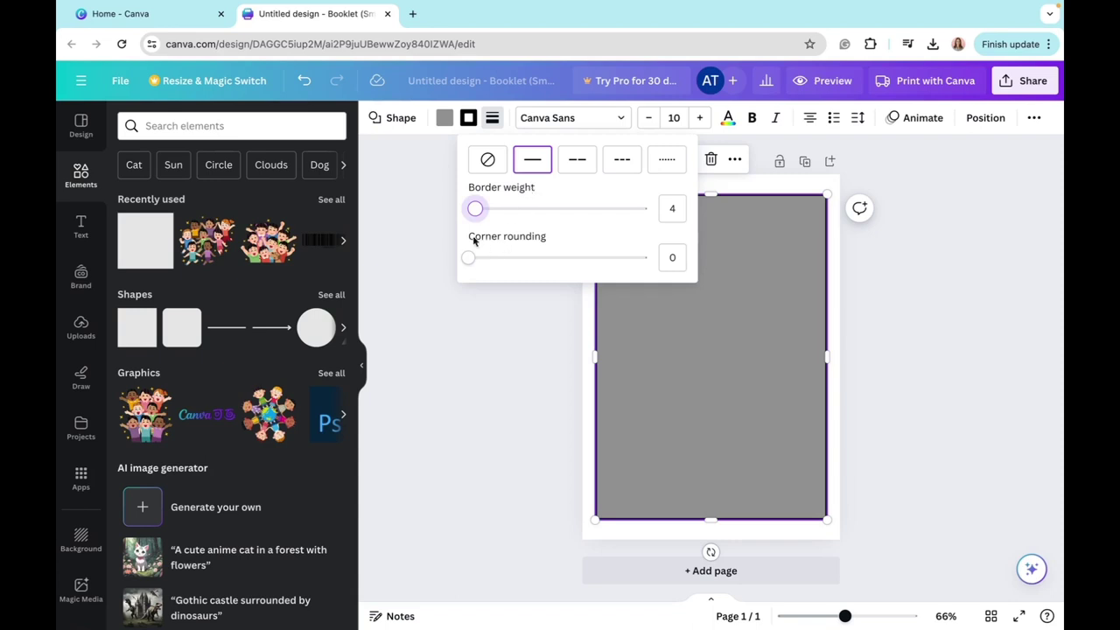
left_click(677, 211)
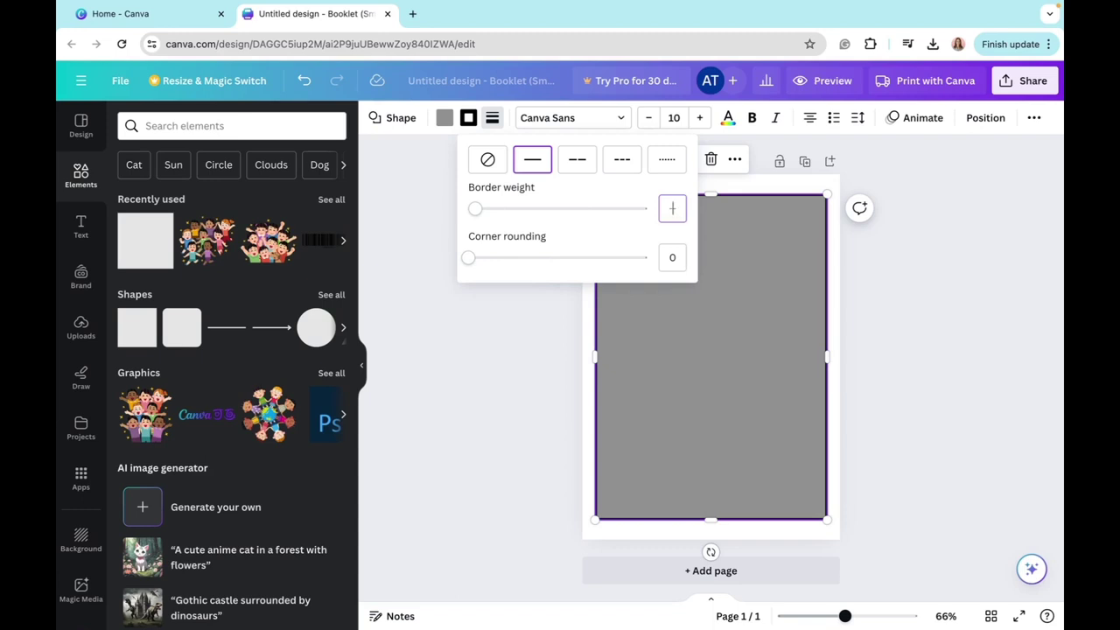
type("2")
key("Return")
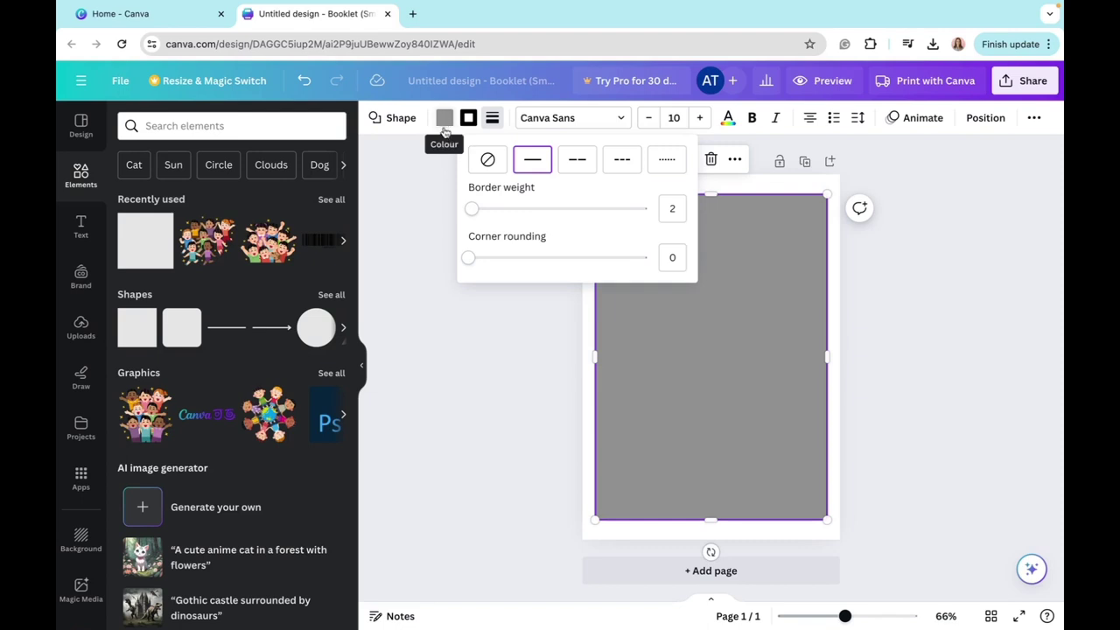
Set the rectangle's fill to No colour, leaving only its outline frame.
left_click(445, 120)
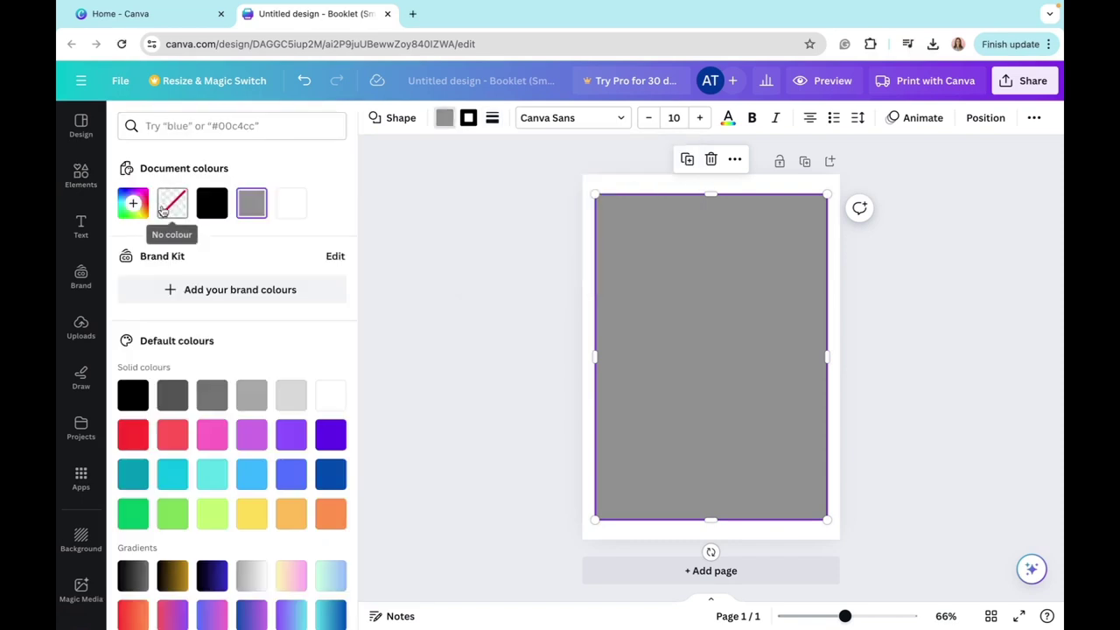
left_click(163, 211)
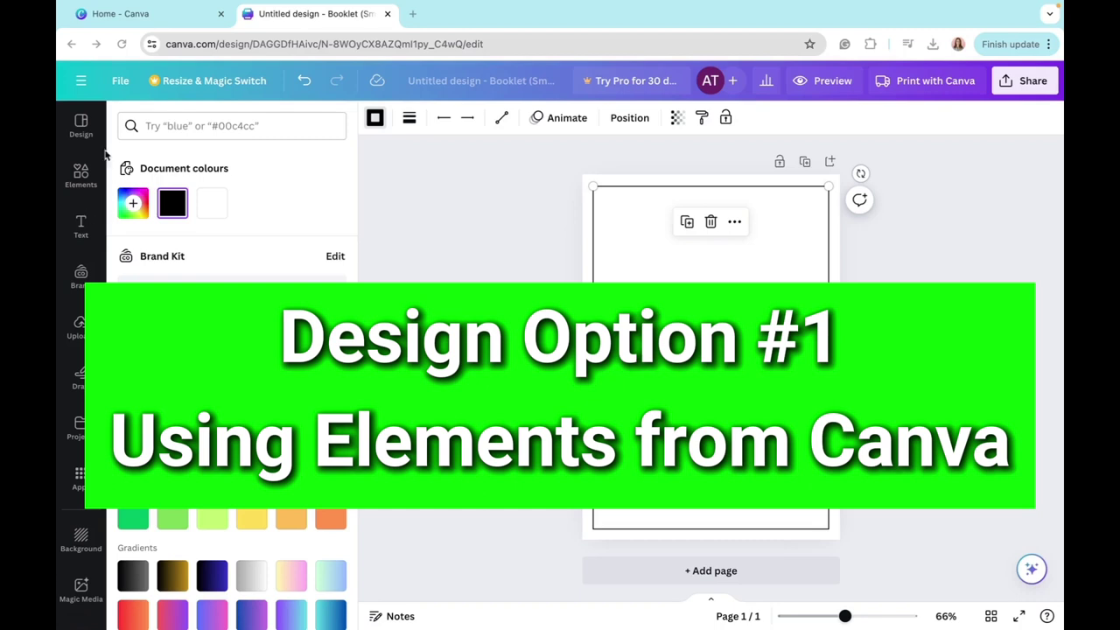
Search Elements graphics for 'animals coloring' and scroll through the line-art animal results.
left_click(76, 183)
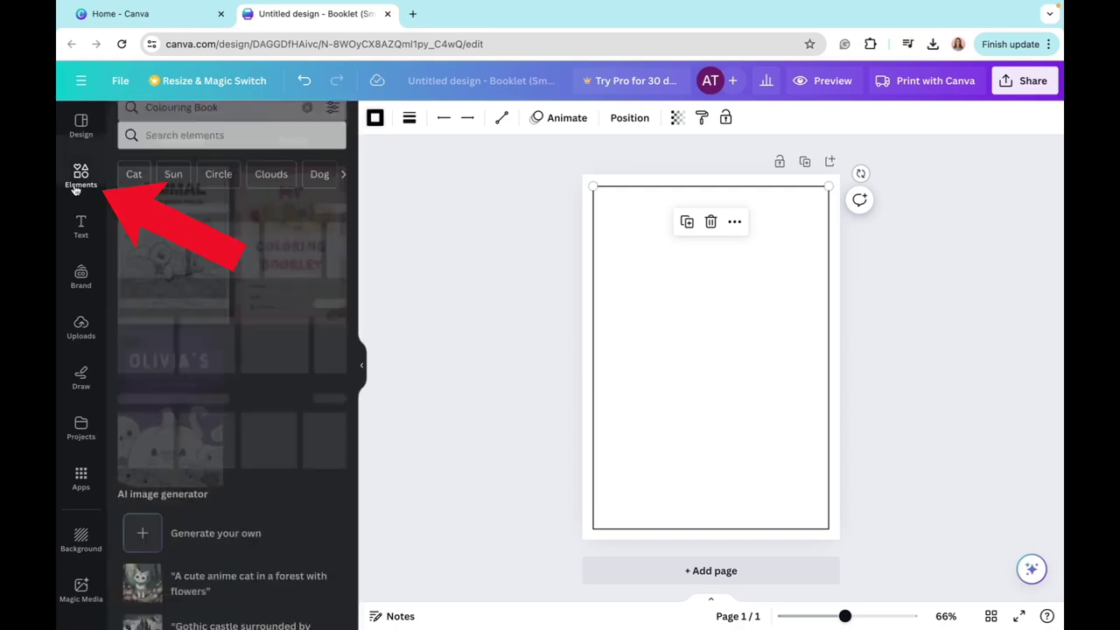
left_click(182, 125)
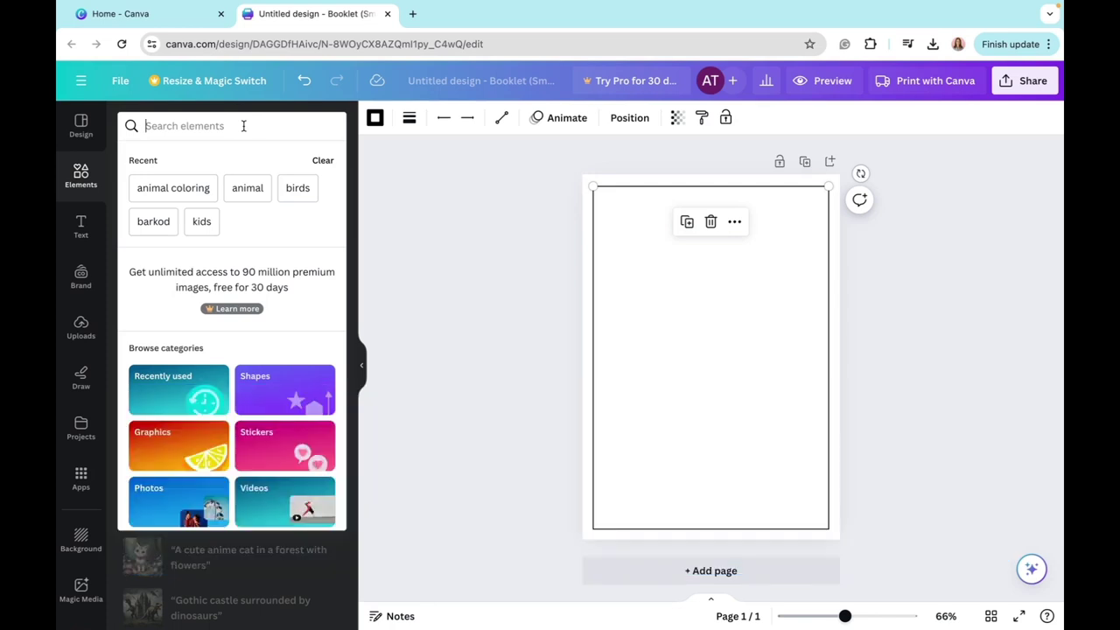
type("animals")
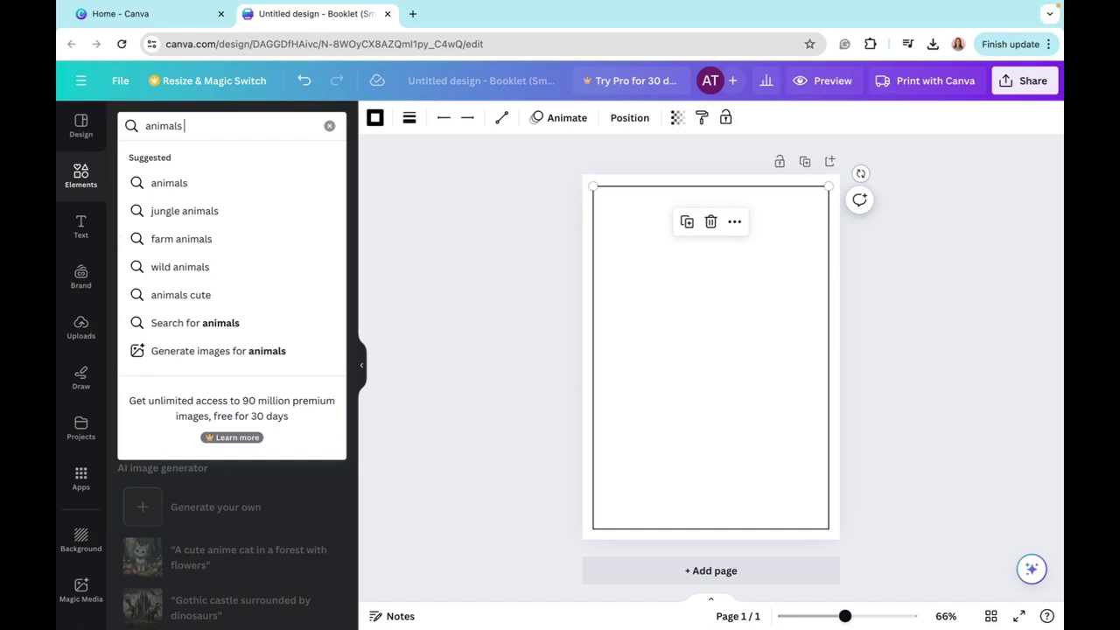
type(" coloriing")
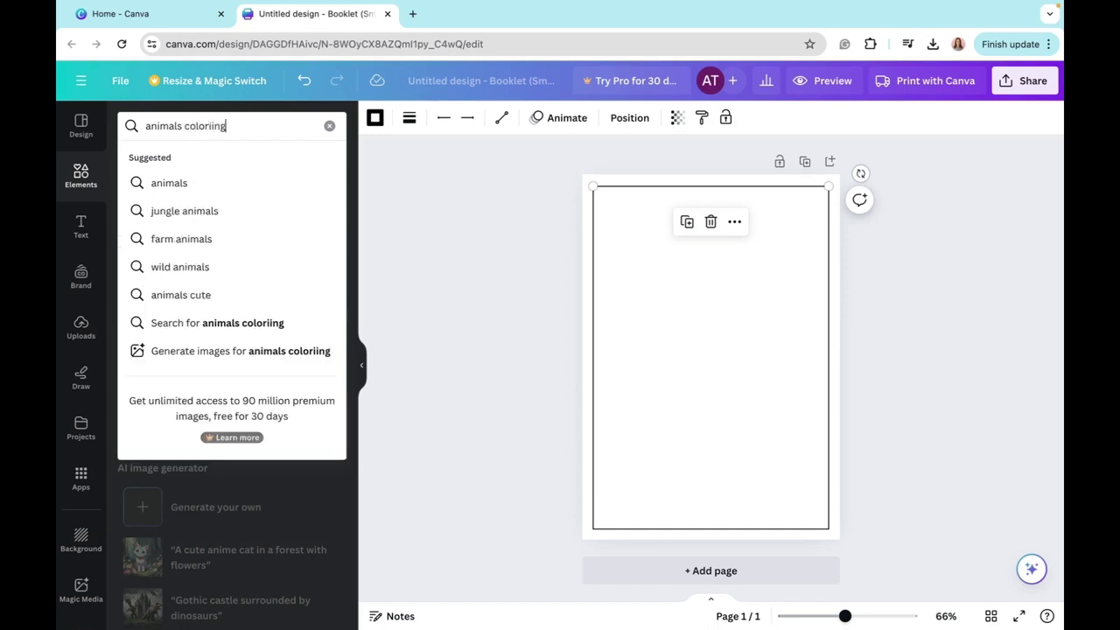
key("BackSpace")
key("BackSpace")
key("BackSpace")
type("ng")
key("Return")
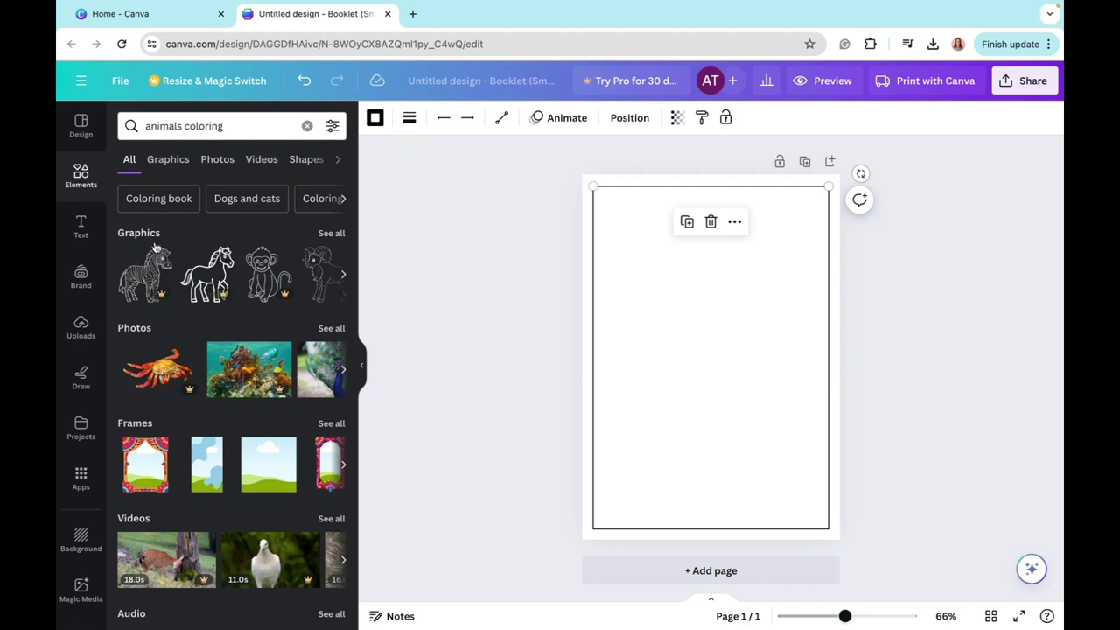
left_click(167, 160)
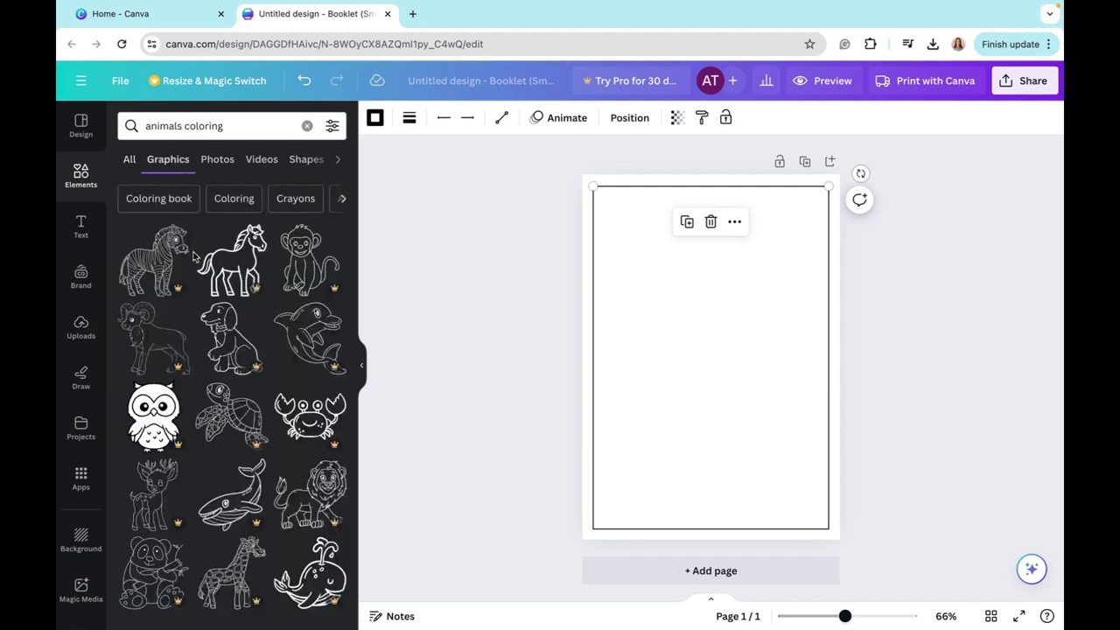
scroll(210, 367, "down", 10)
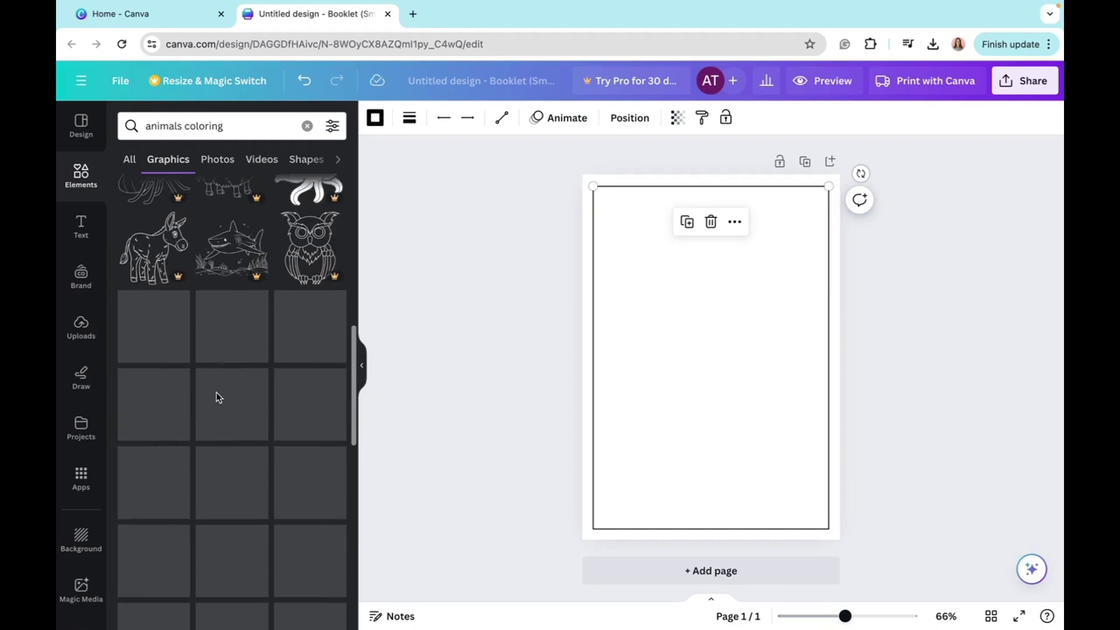
scroll(216, 395, "down", 3)
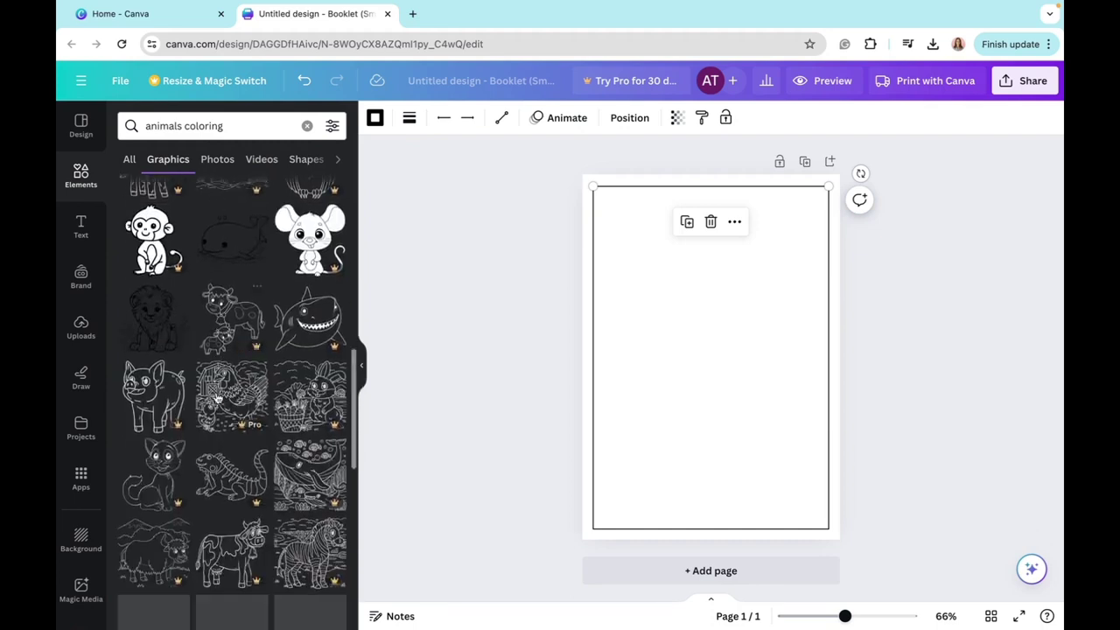
scroll(217, 394, "down", 5)
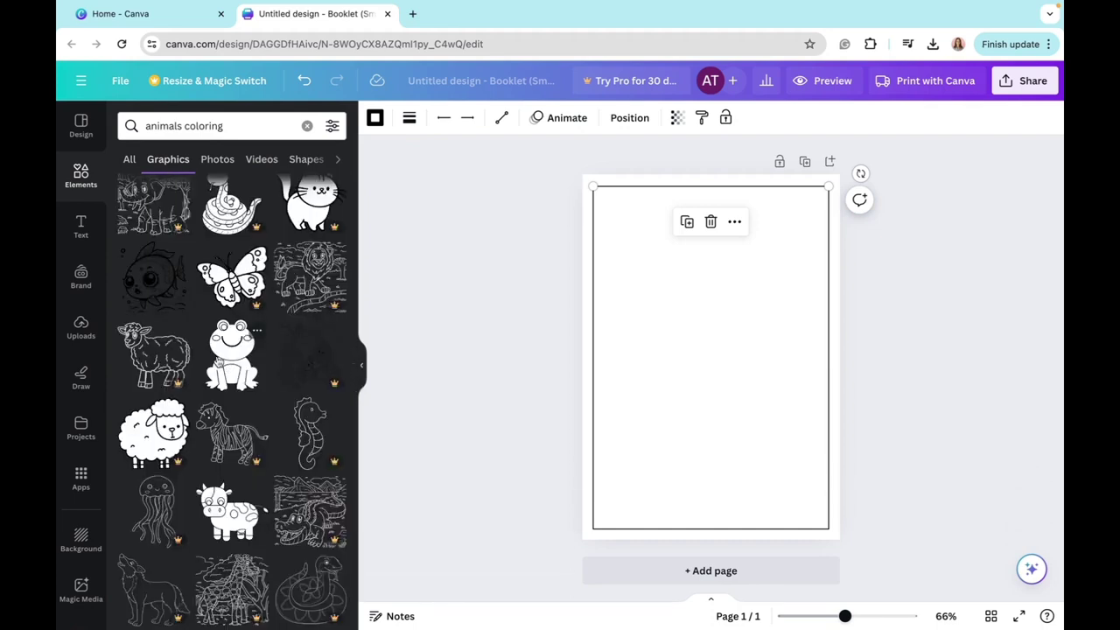
Add the fish line-art graphic, enlarge it, and centre it inside the page border.
left_click(160, 291)
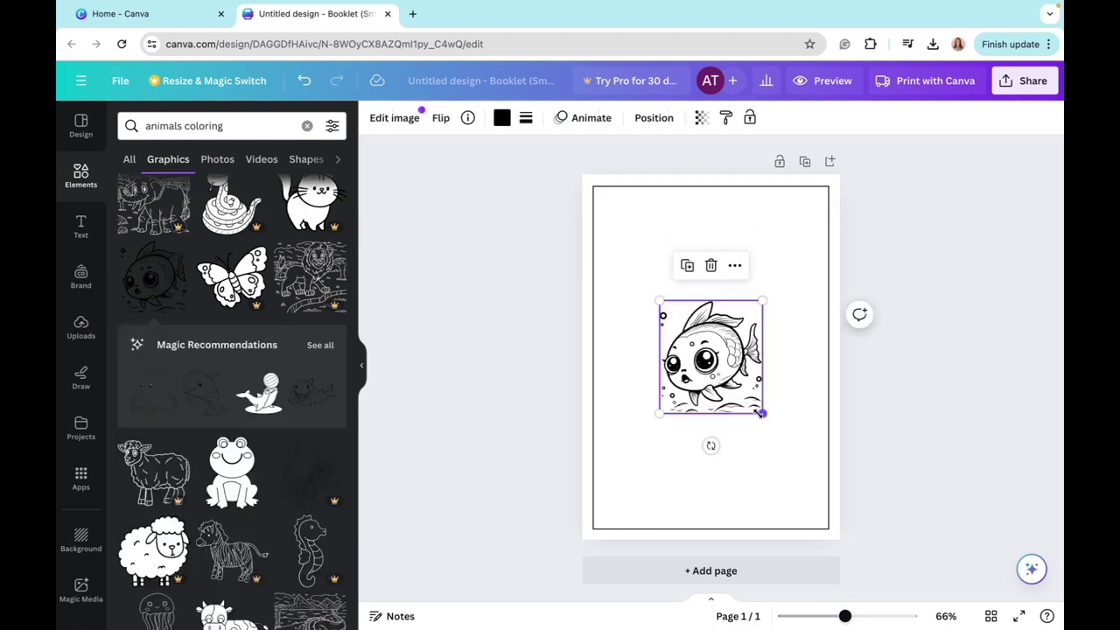
left_click_drag(761, 413, 806, 461)
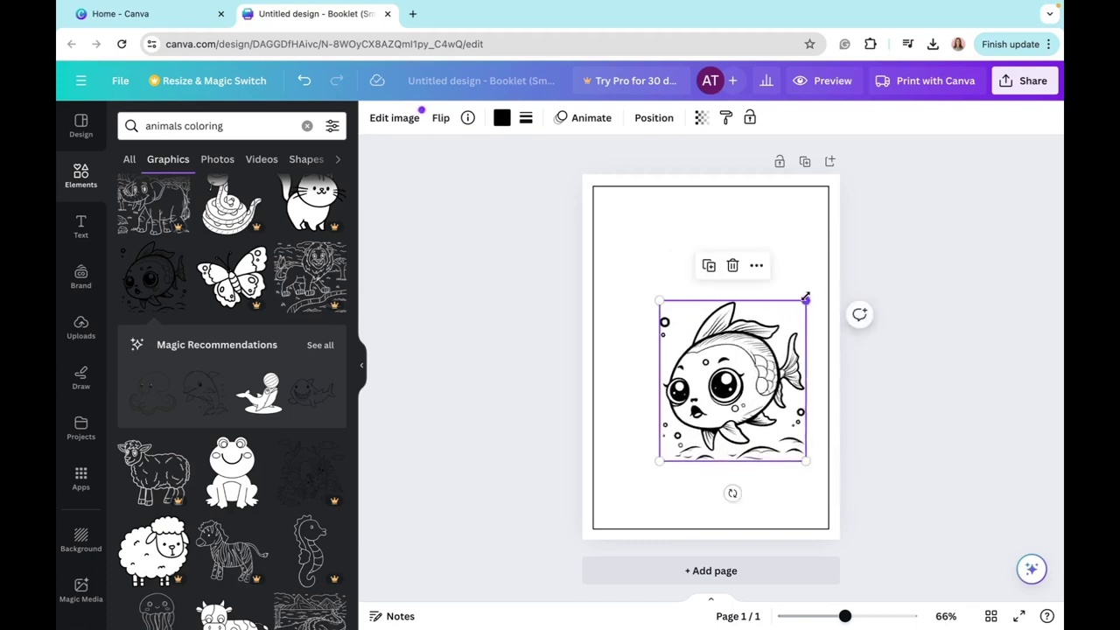
left_click_drag(806, 300, 820, 280)
left_click_drag(784, 366, 751, 346)
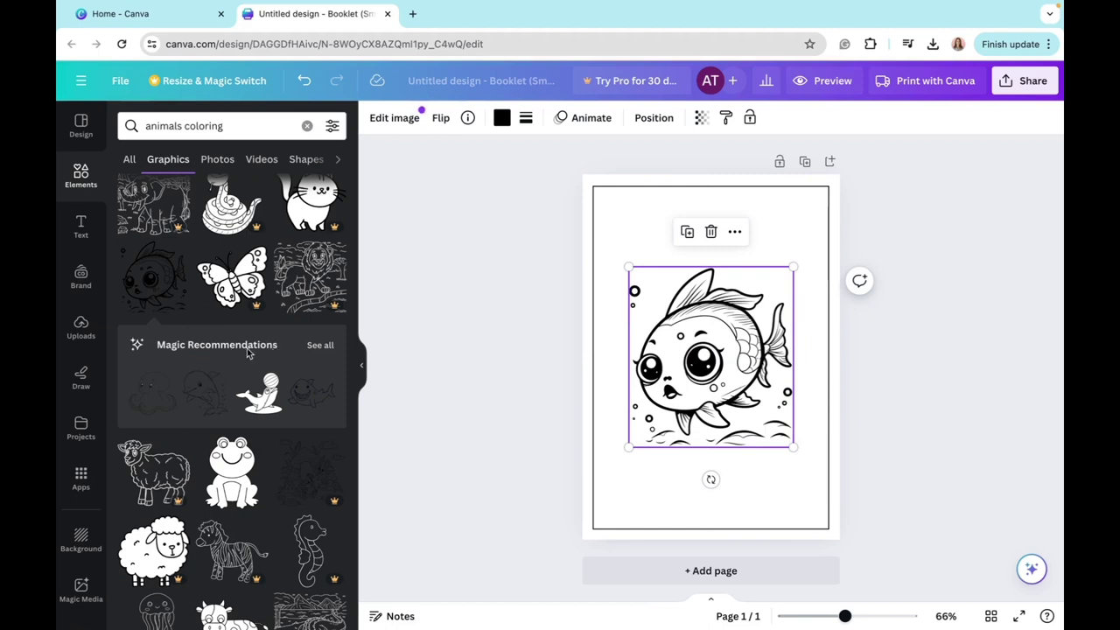
Show all Magic Recommendations of animal line drawings similar to the fish.
left_click(315, 351)
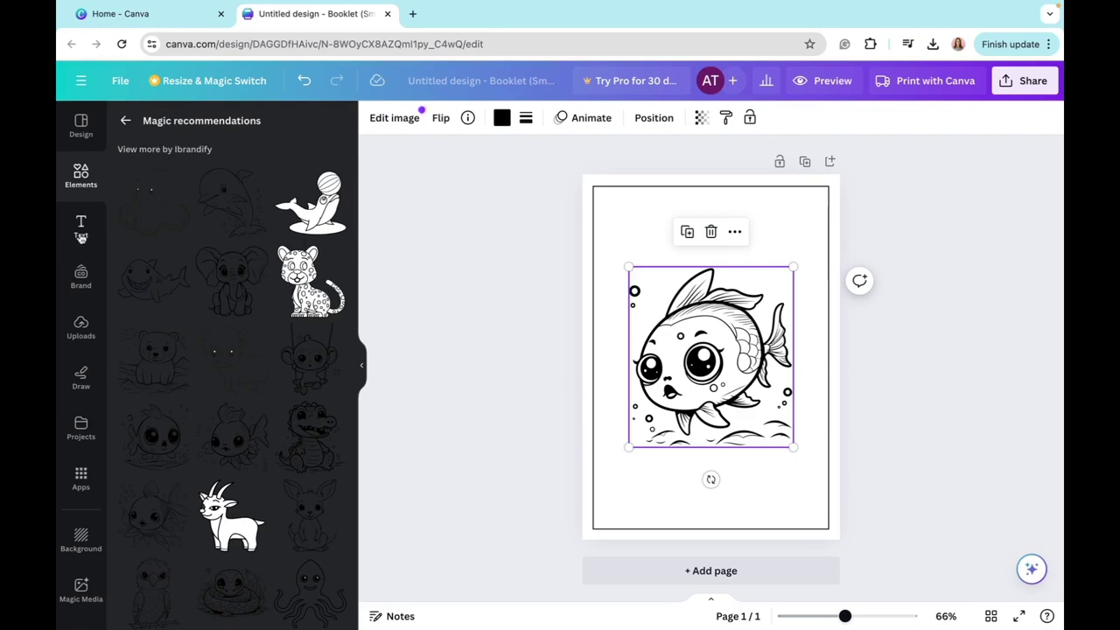
Add a heading text box reading 'FISH'.
left_click(80, 230)
left_click(220, 291)
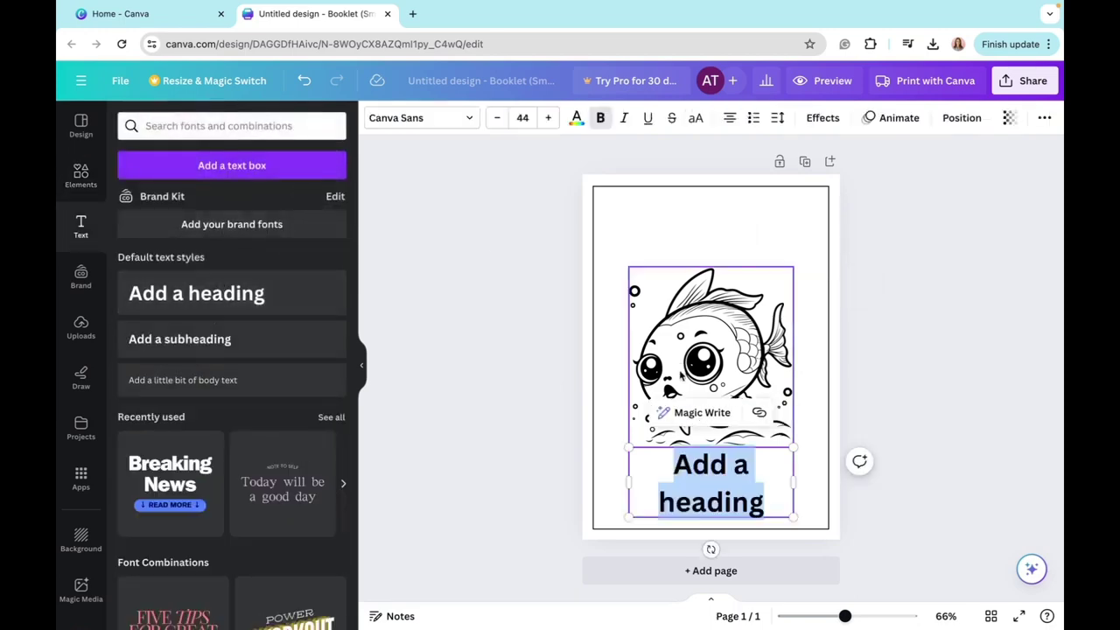
key("BackSpace")
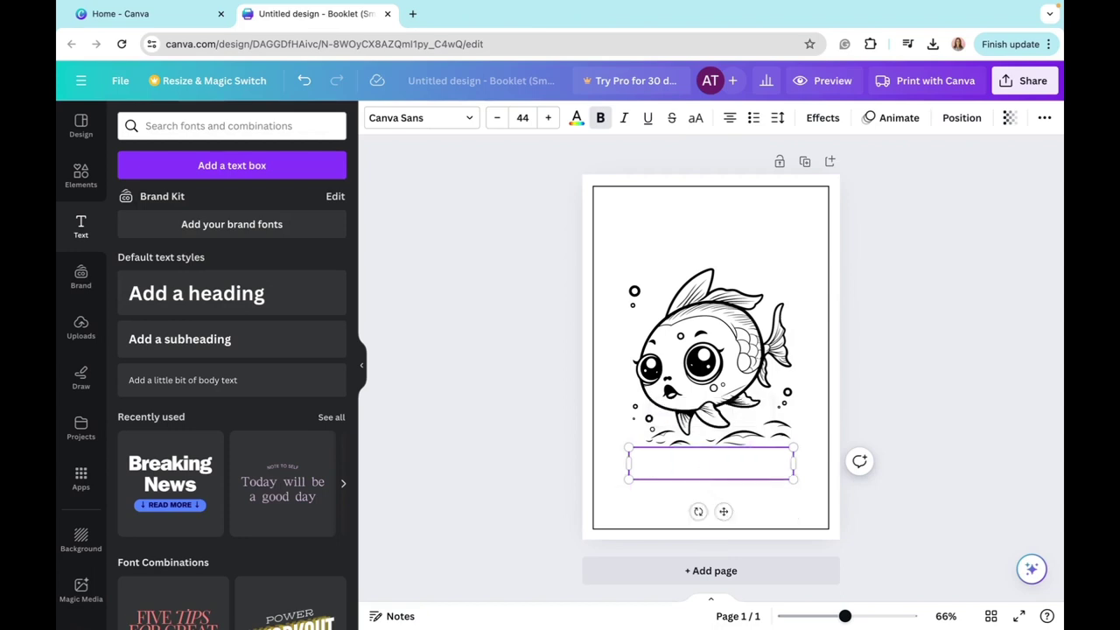
type("Fish")
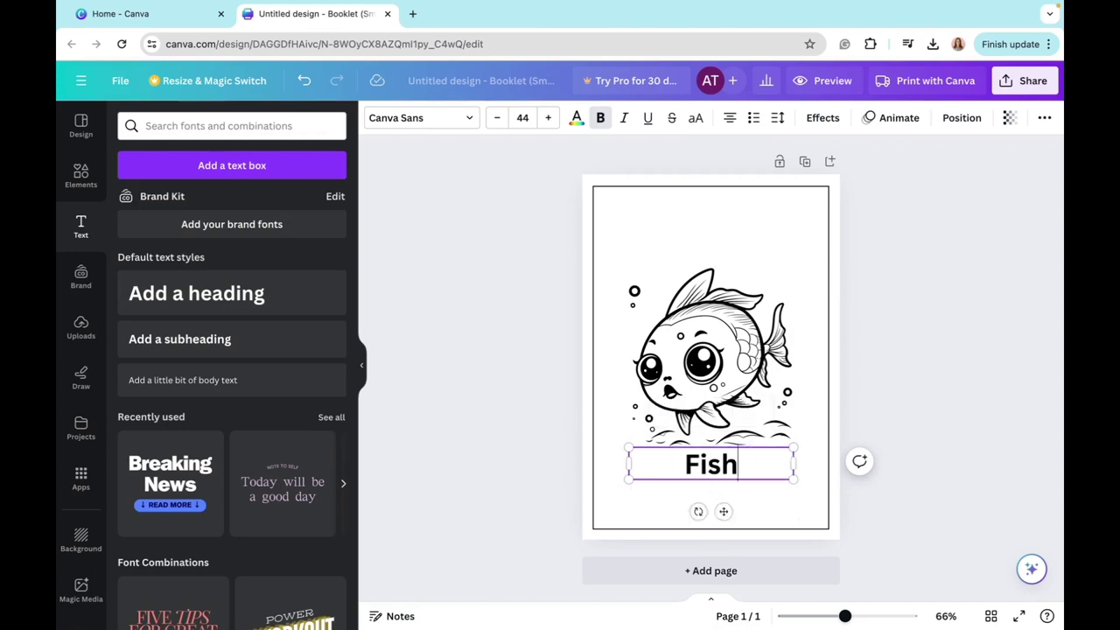
key("BackSpace")
key("BackSpace")
key("BackSpace")
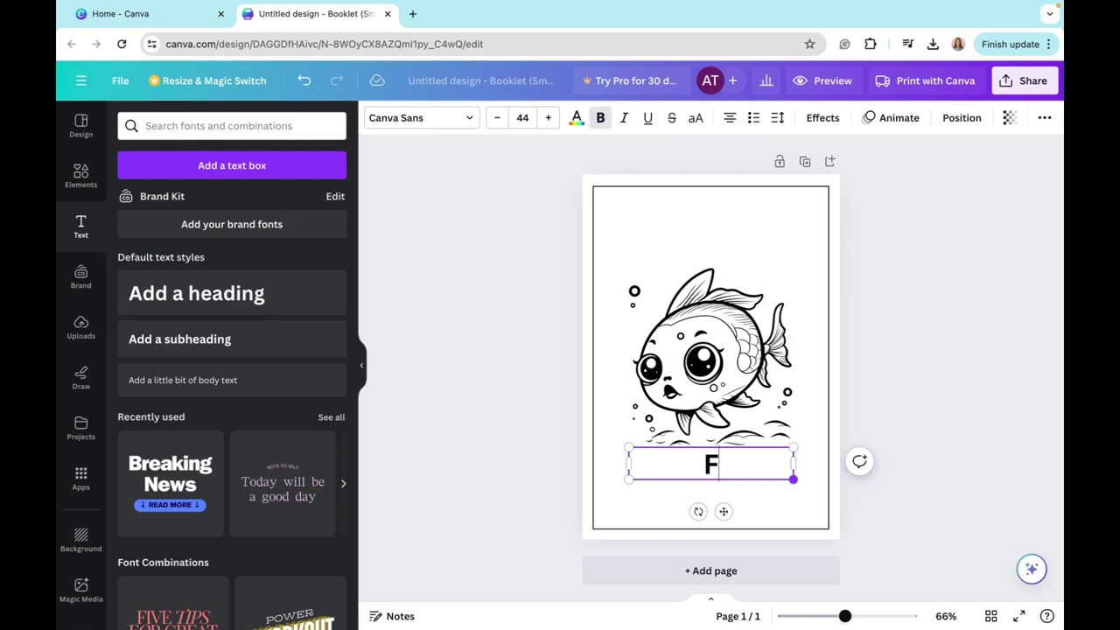
type("ISH")
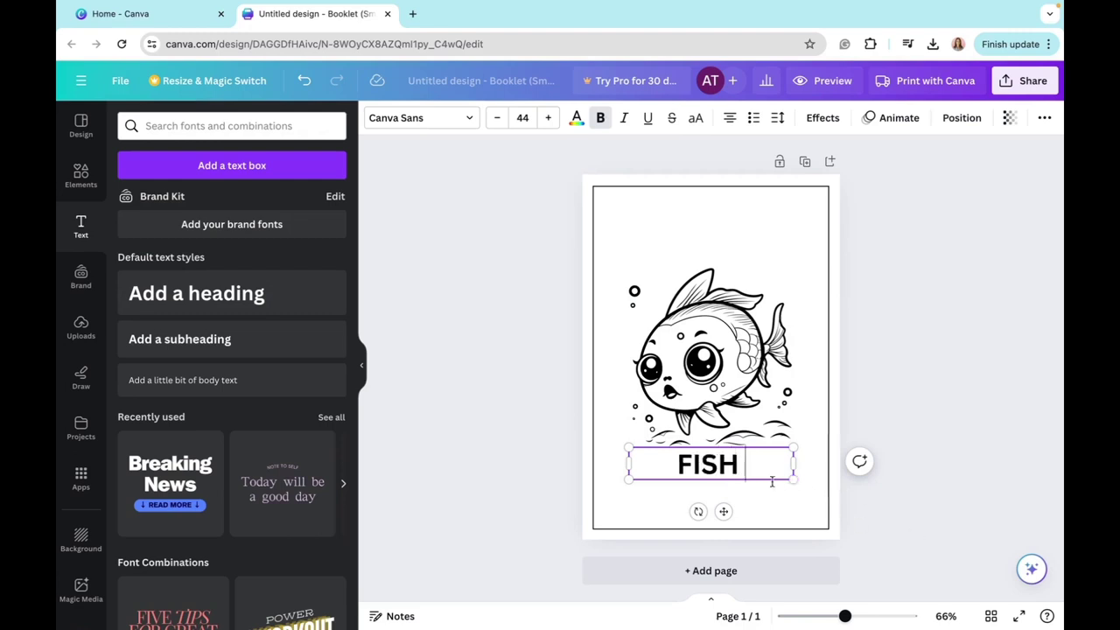
left_click(795, 520)
Move the FISH title to the top of the page and increase its font size to 52.
left_click(753, 473)
left_click_drag(753, 474, 759, 239)
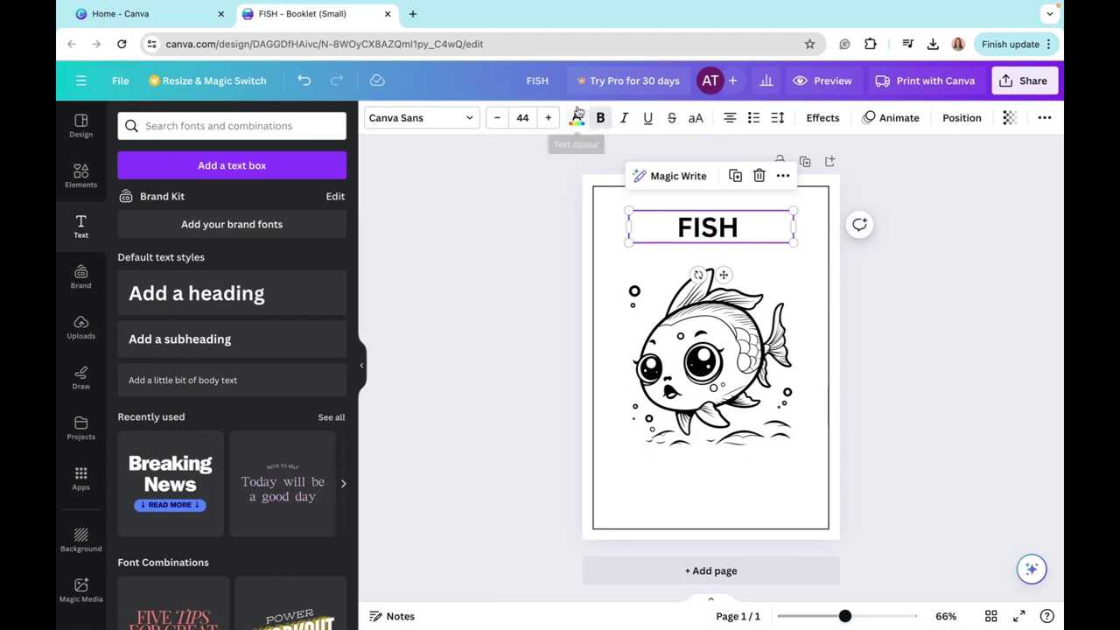
left_click(548, 118)
left_click(548, 117)
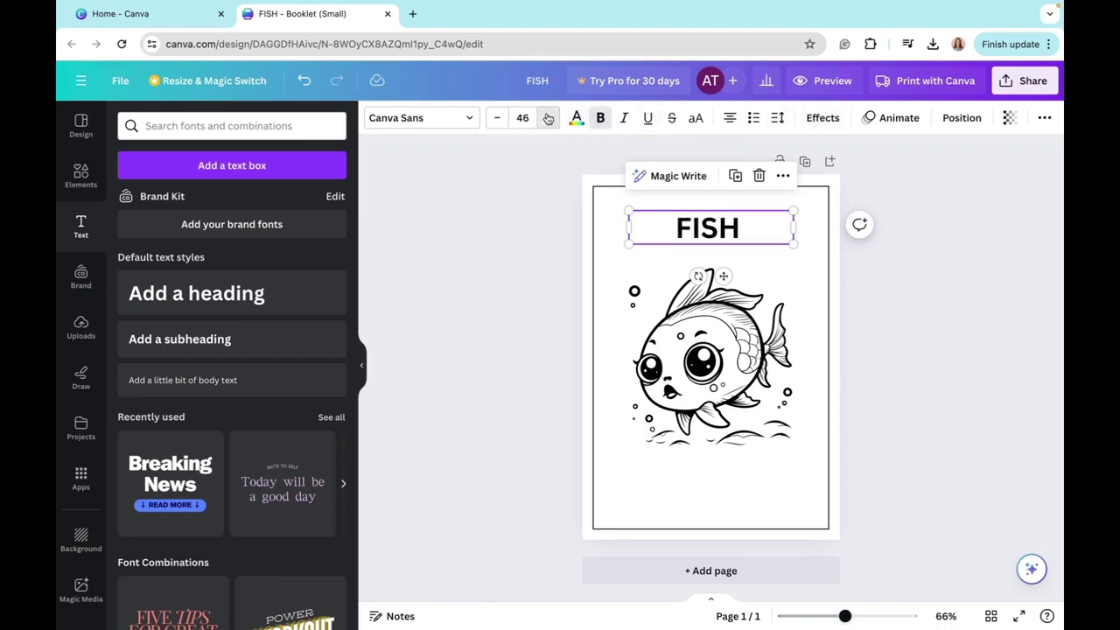
left_click(548, 117)
left_click(548, 117)
left_click(548, 117)
left_click(548, 117)
left_click(548, 118)
left_click(548, 117)
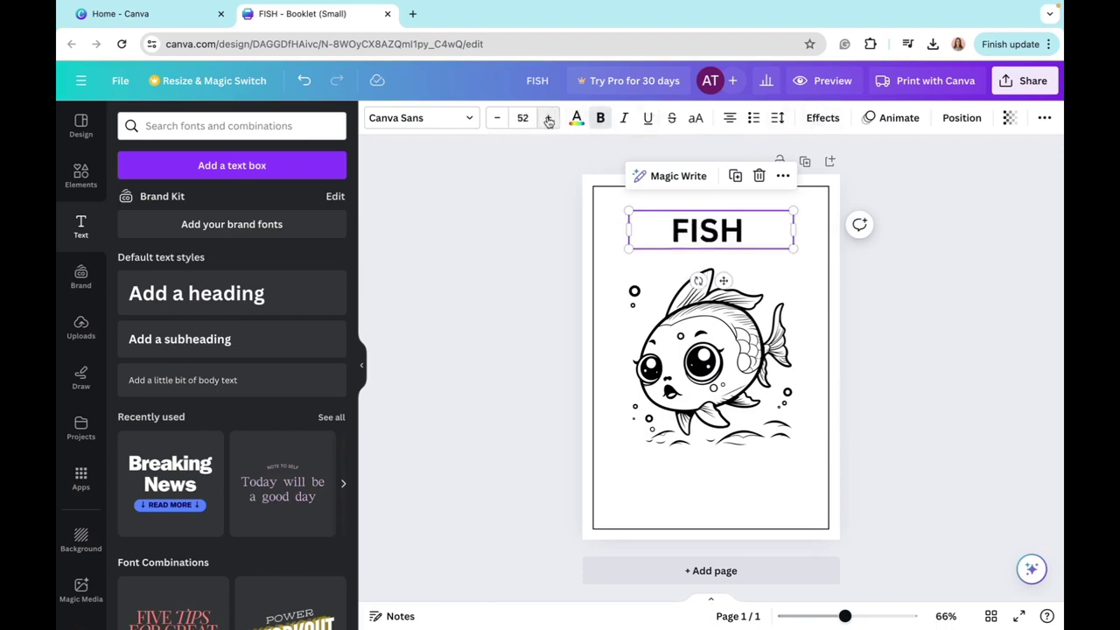
Apply the Hollow effect to the FISH title and reduce its thickness to 33.
left_click(820, 122)
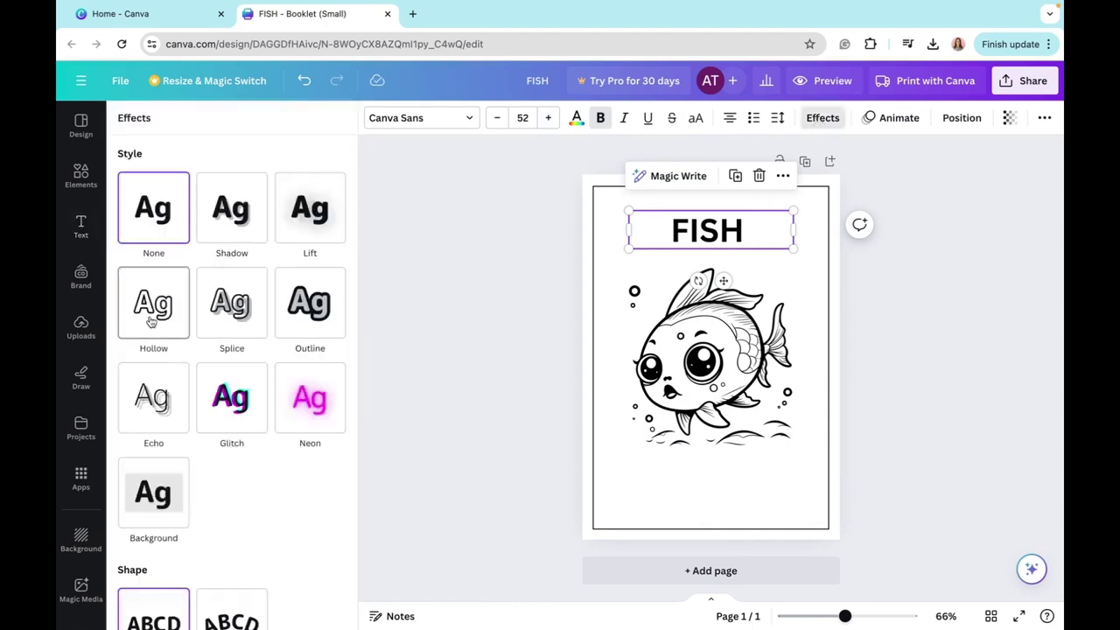
left_click(152, 323)
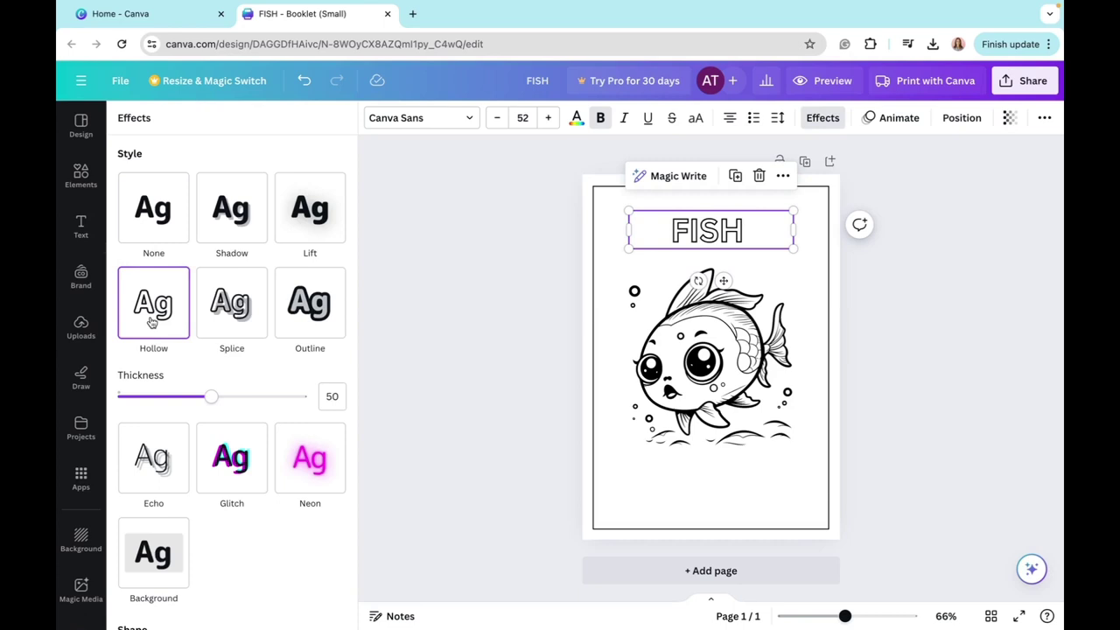
left_click_drag(210, 398, 148, 405)
key("Escape")
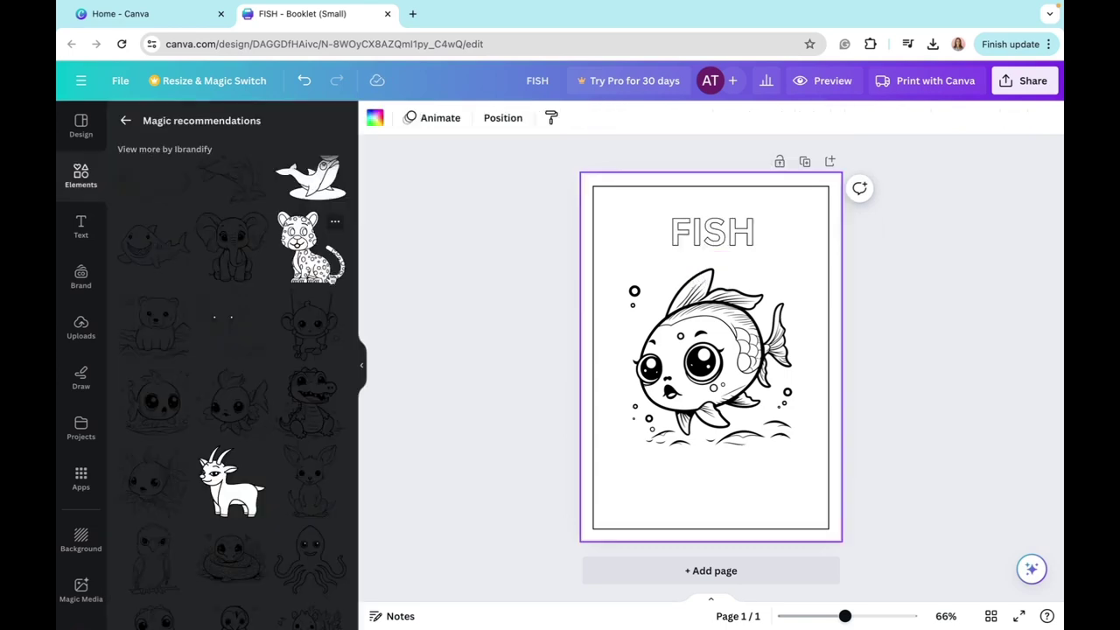
Duplicate the fish page, then delete the fish and FISH title from page 2.
left_click(807, 165)
left_click(711, 354)
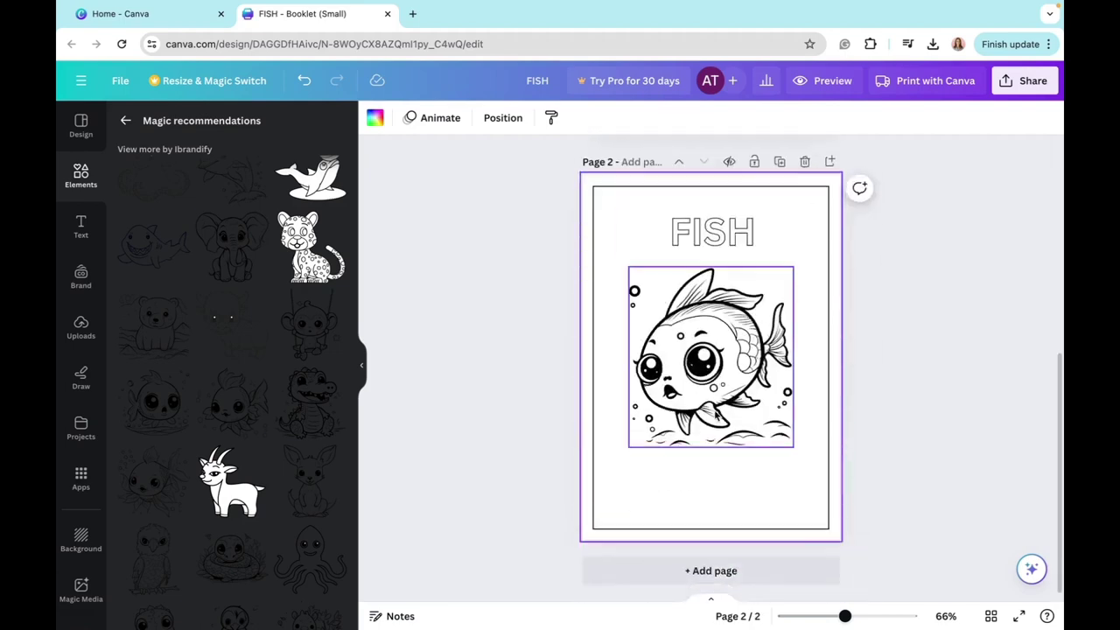
key("Delete")
left_click(704, 235)
key("Delete")
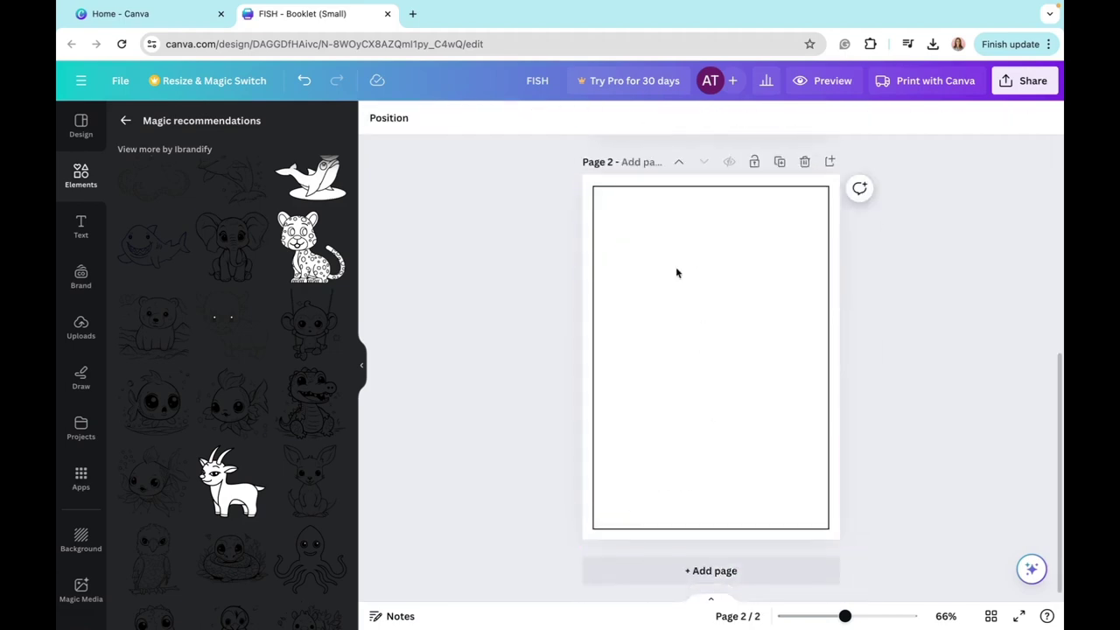
Add the spotted cat drawing to page 2 and enlarge it from both corners.
left_click(308, 250)
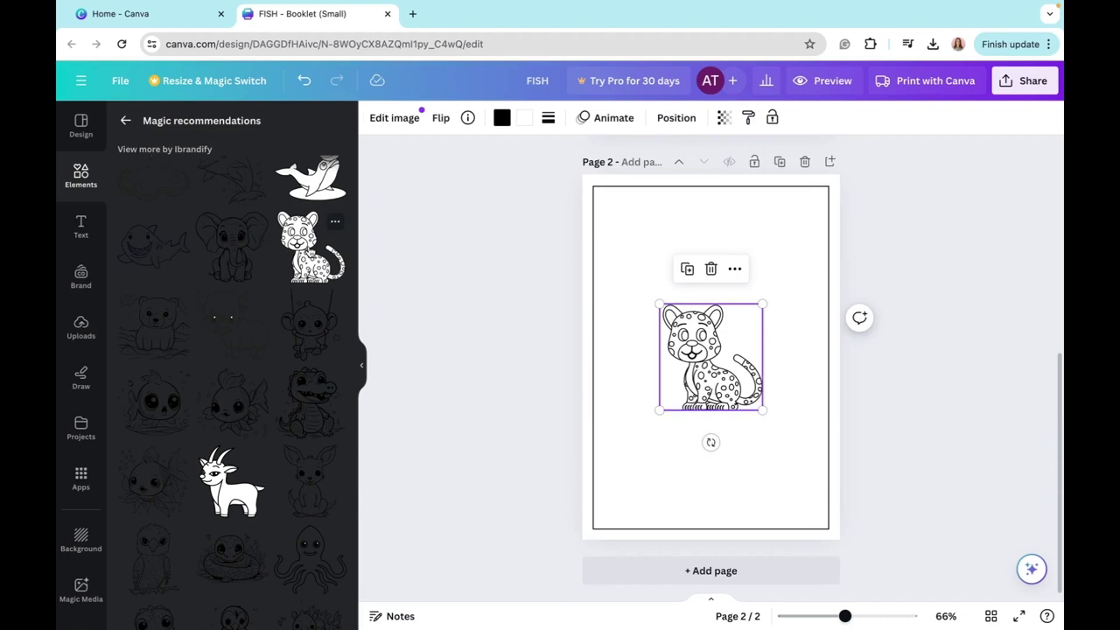
left_click_drag(658, 304, 623, 263)
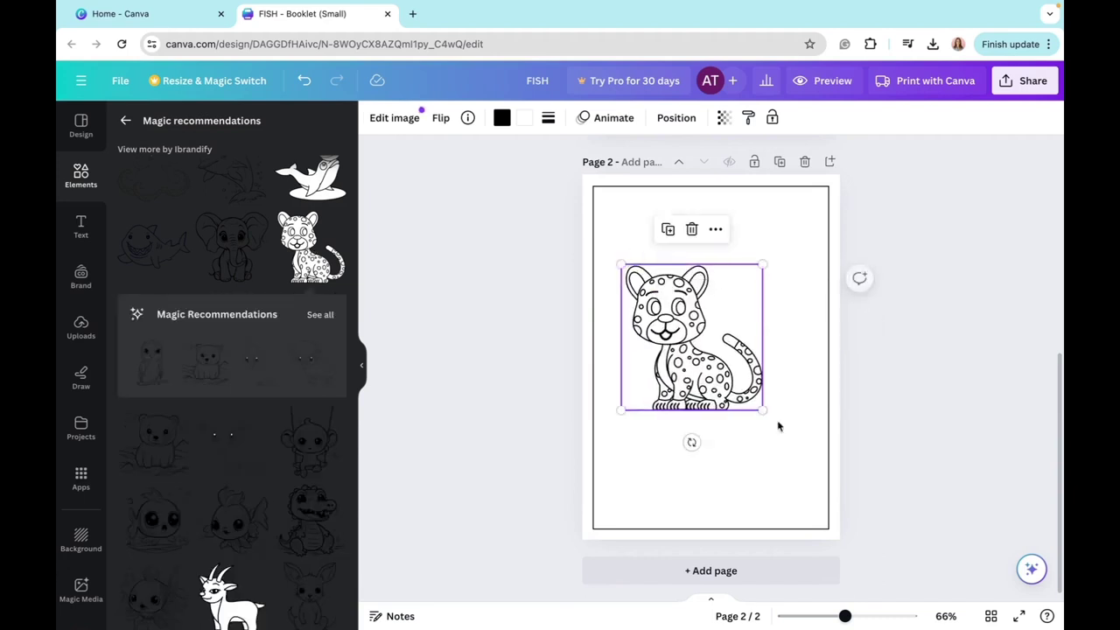
left_click_drag(763, 411, 802, 449)
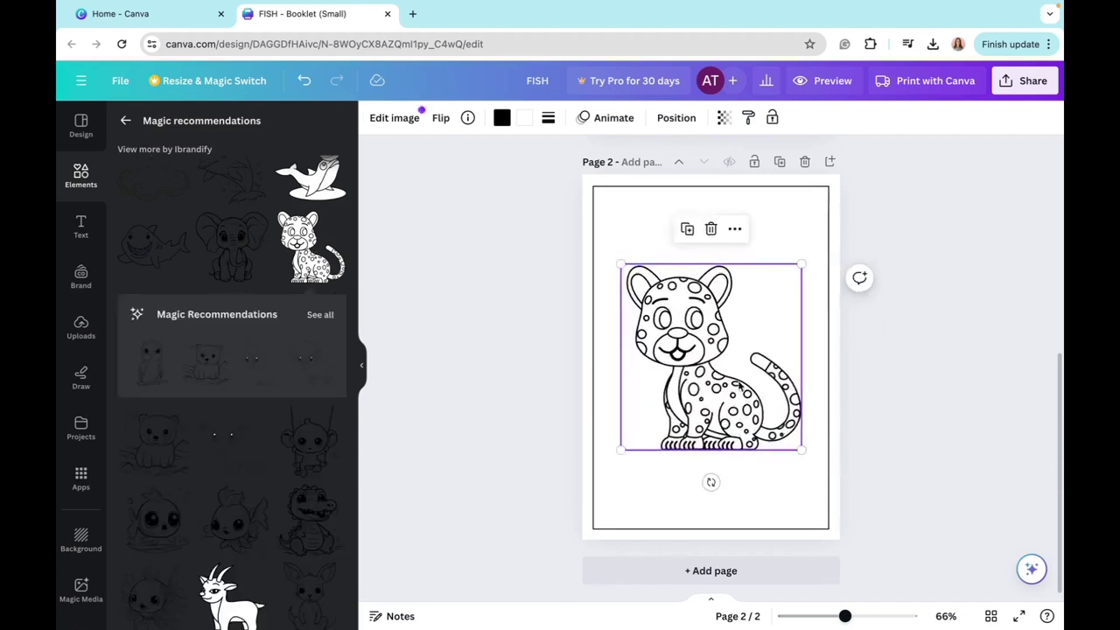
scroll(331, 495, "down", 10)
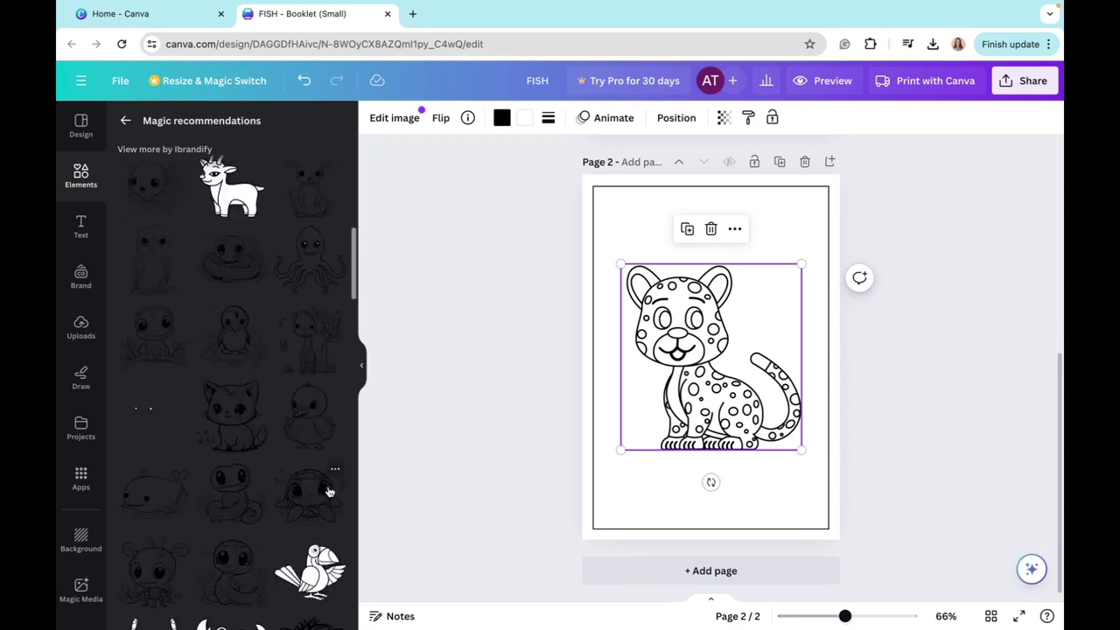
scroll(329, 492, "down", 5)
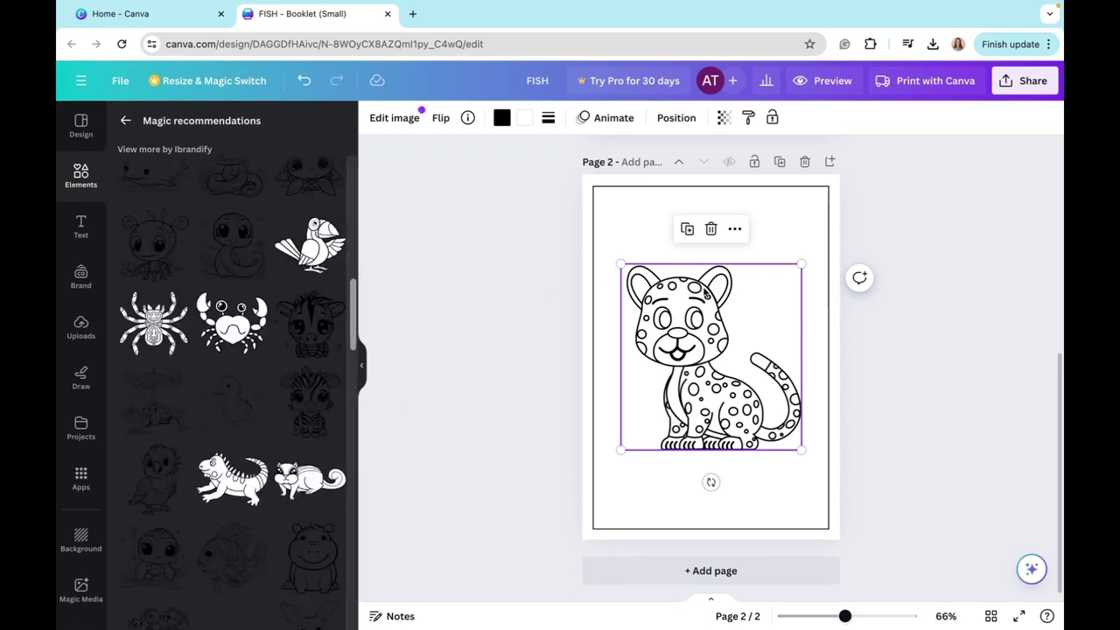
scroll(706, 294, "up", 1)
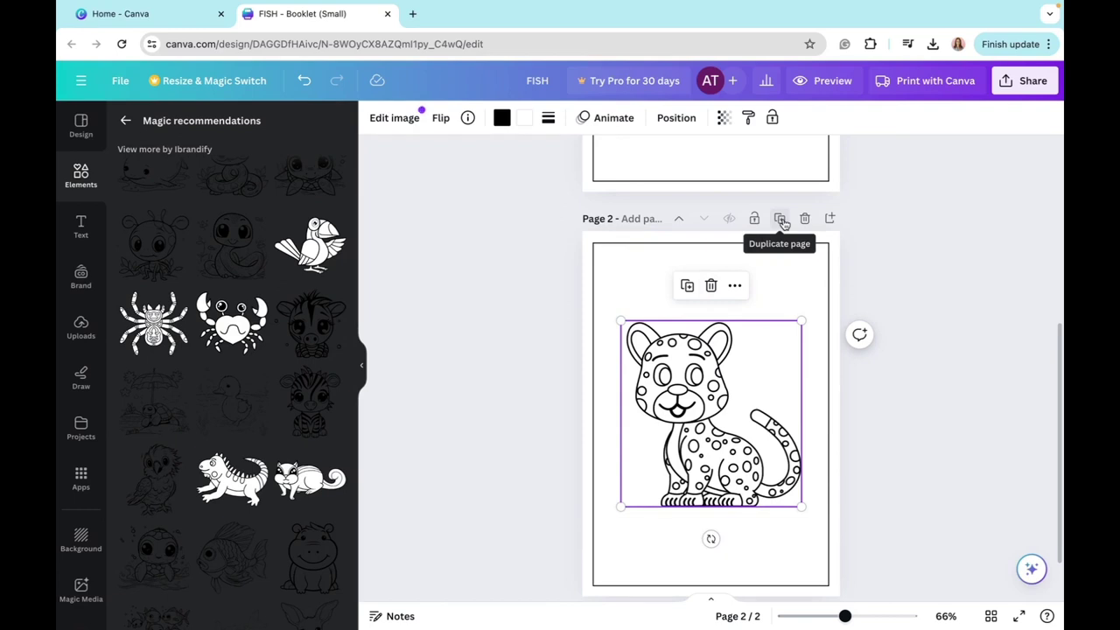
scroll(757, 420, "down", 1)
left_click(606, 350)
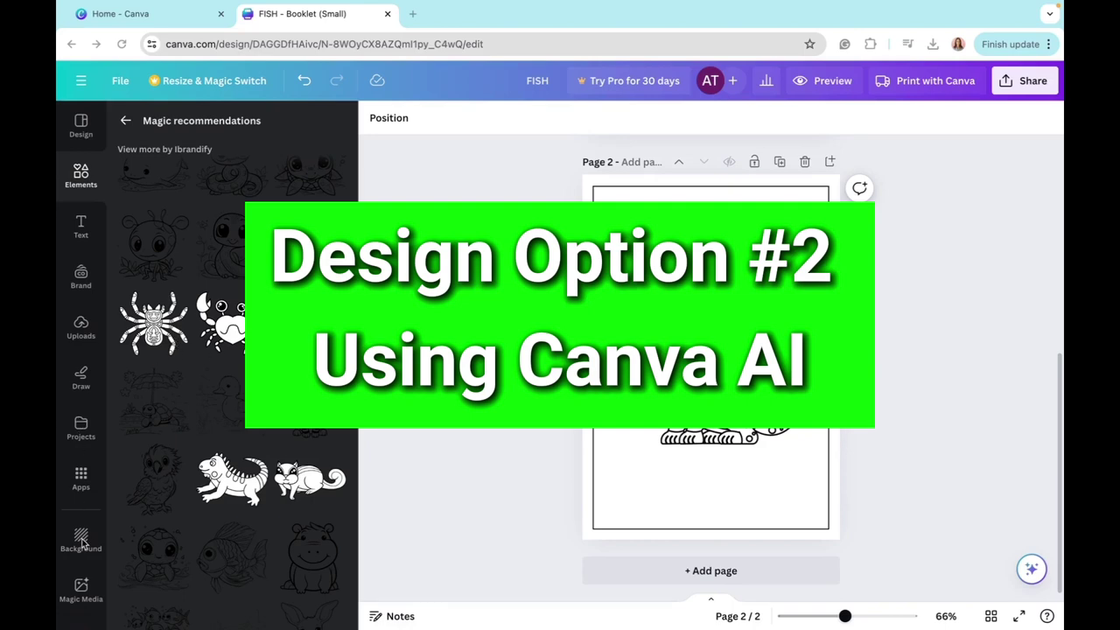
Search the Apps library for Magic Media and open the AI image generator.
left_click(79, 490)
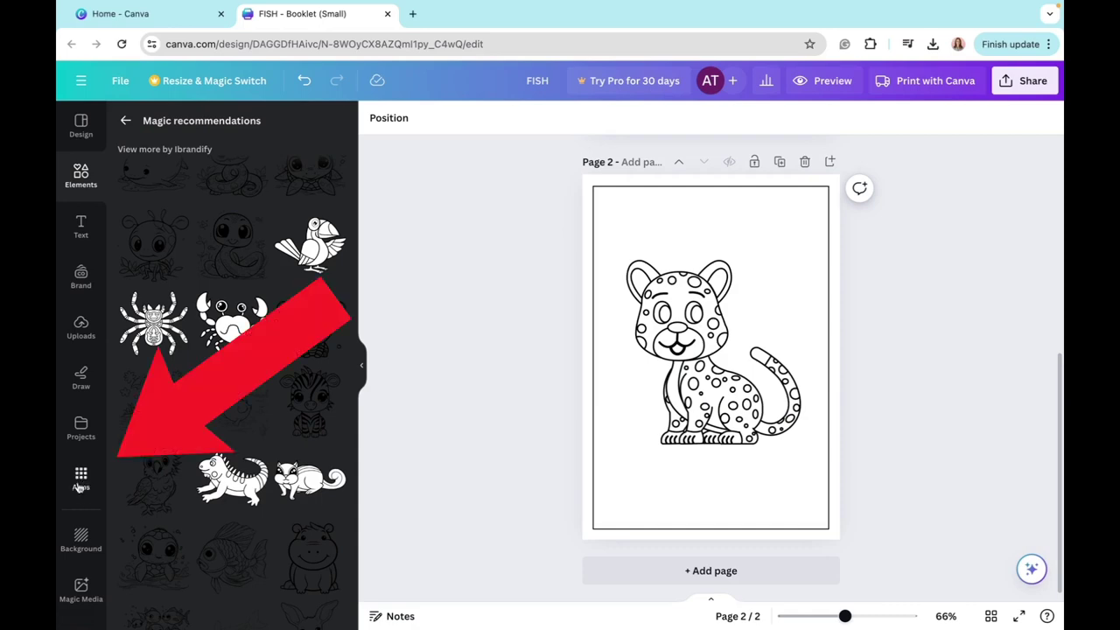
type("M")
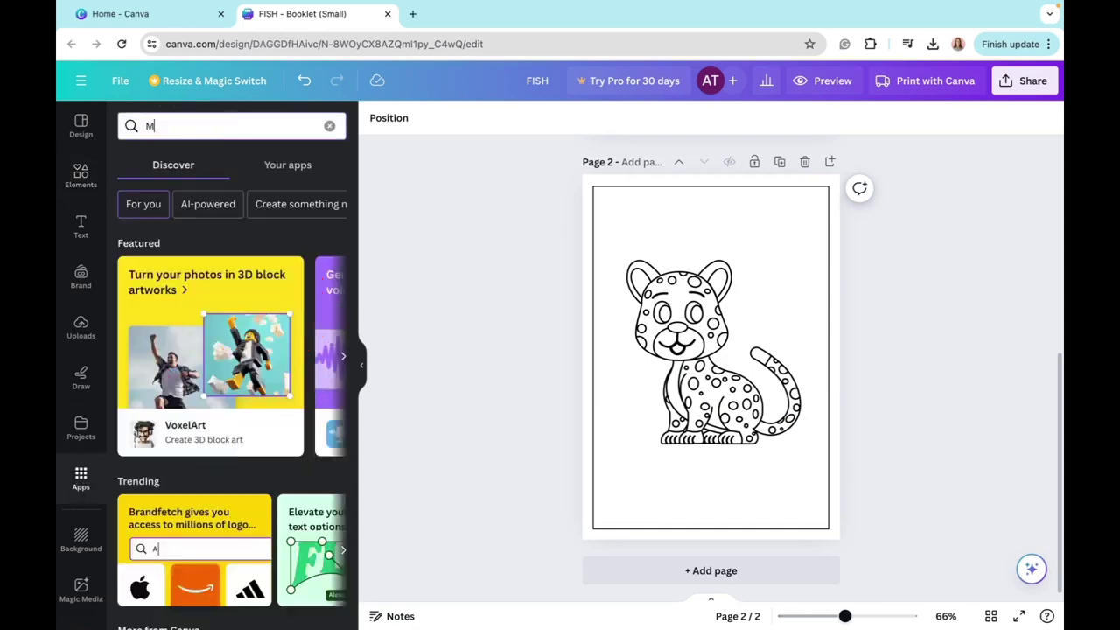
type("agi")
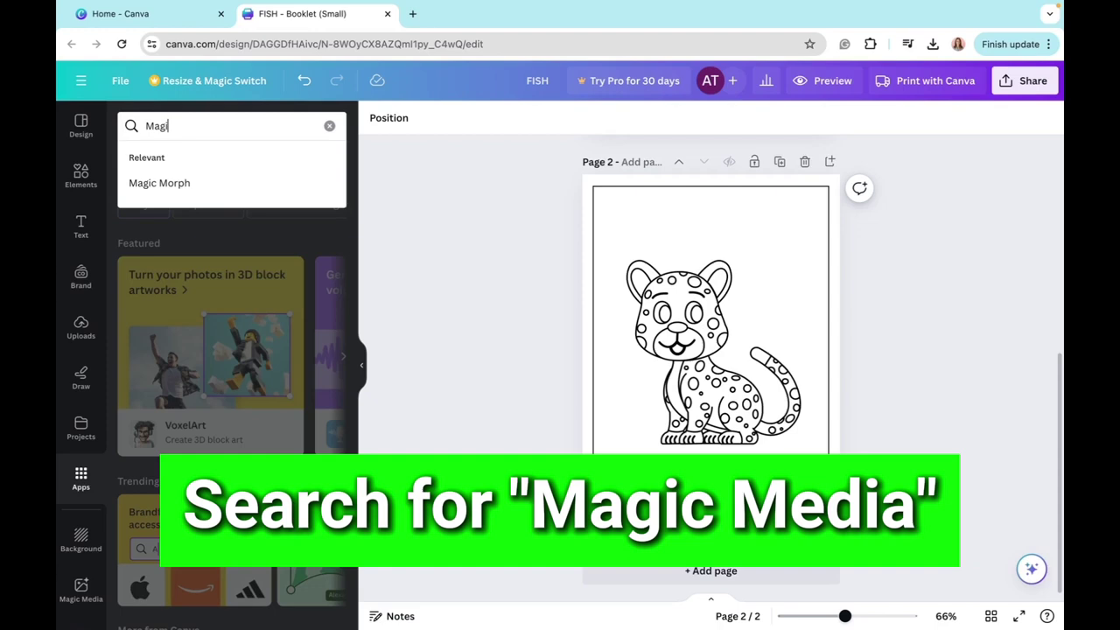
type("c Media")
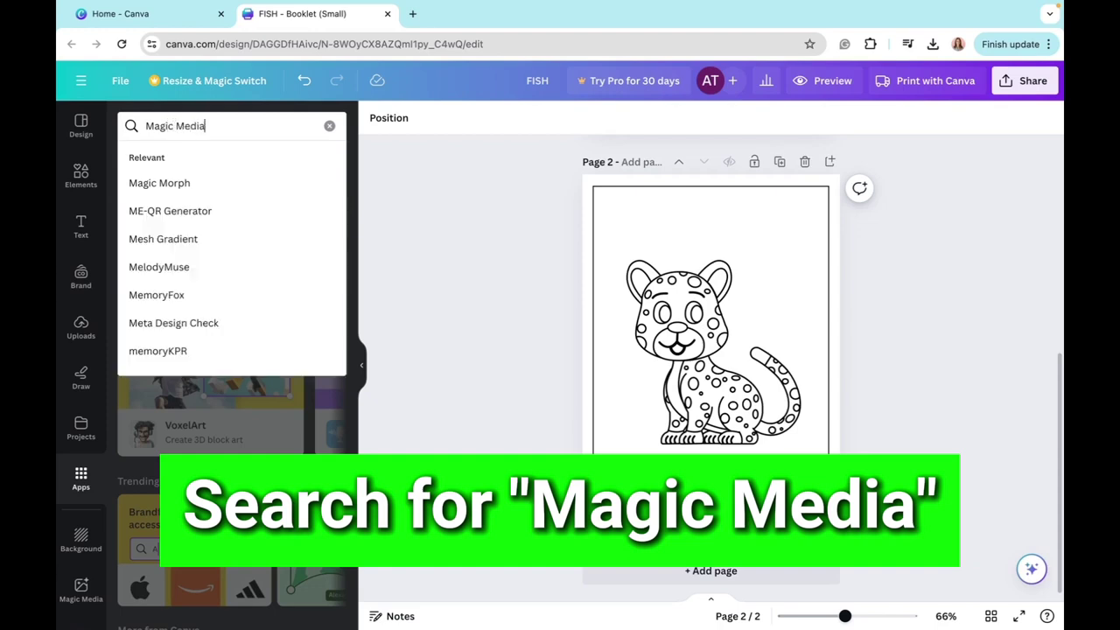
key("Return")
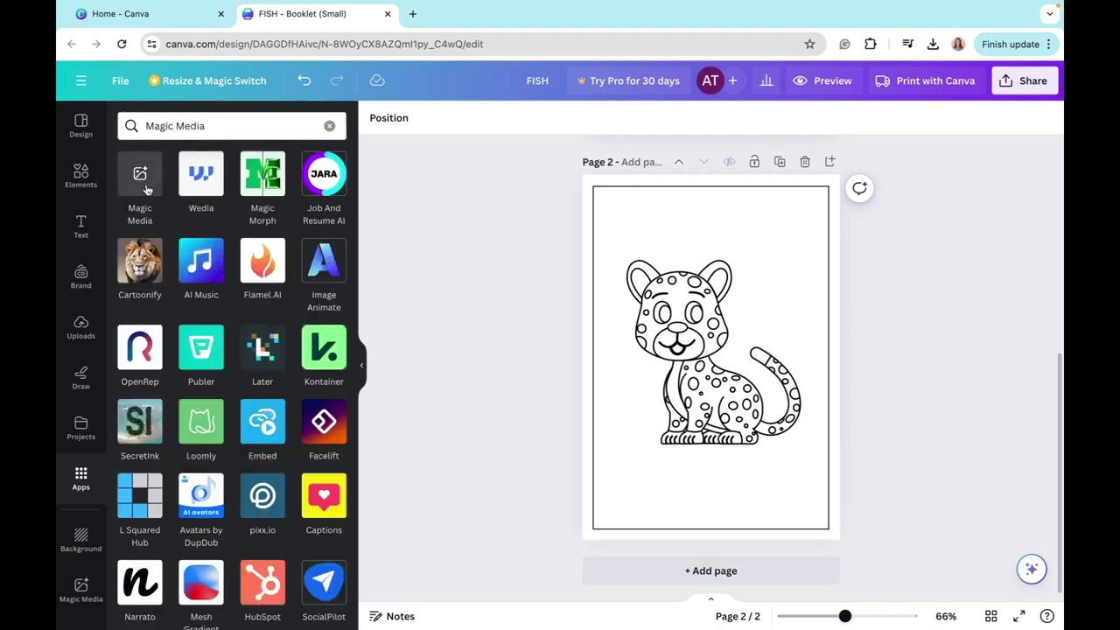
left_click(144, 186)
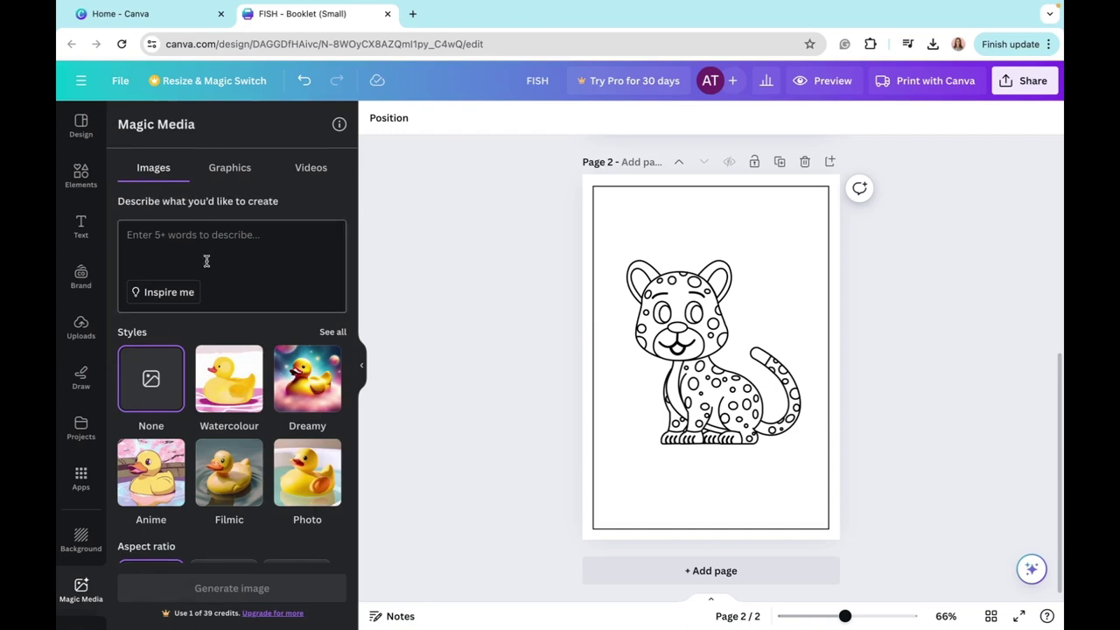
Enter the prompt 'create animal images in black and white for coloring book for kids' and choose Portrait.
left_click(204, 258)
type("create ")
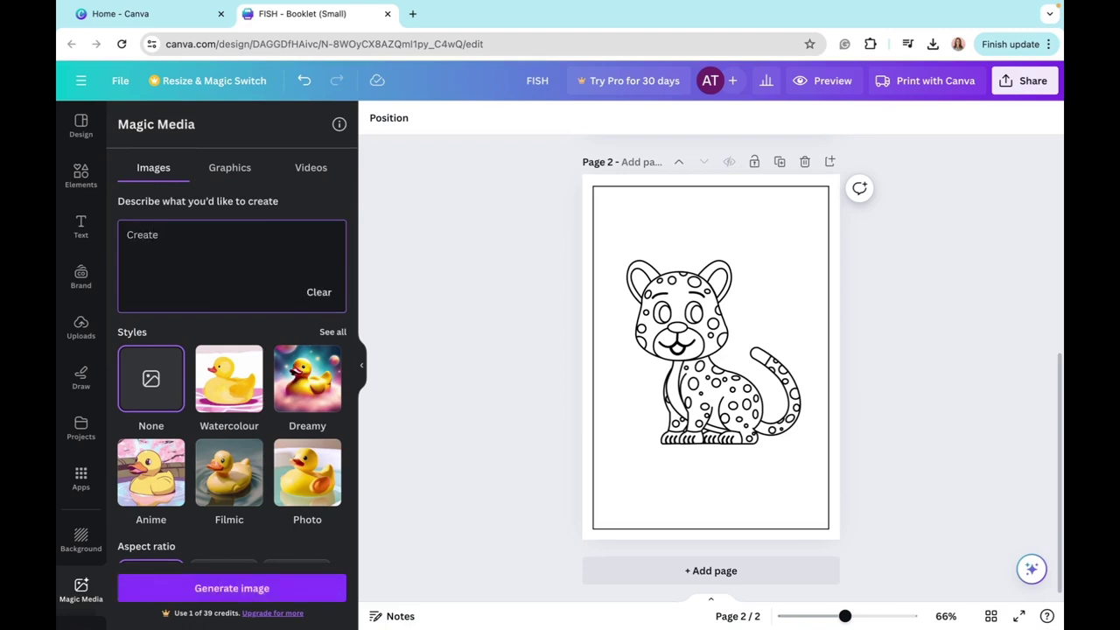
type("animal images in black and white for")
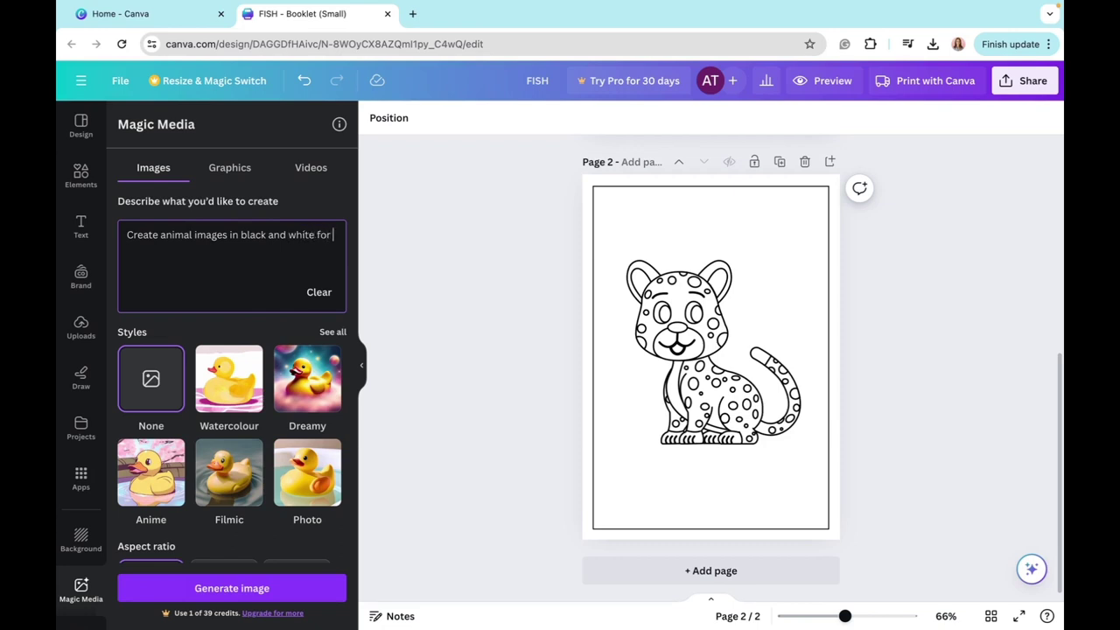
type(" coloring book for kids")
scroll(145, 290, "down", 1)
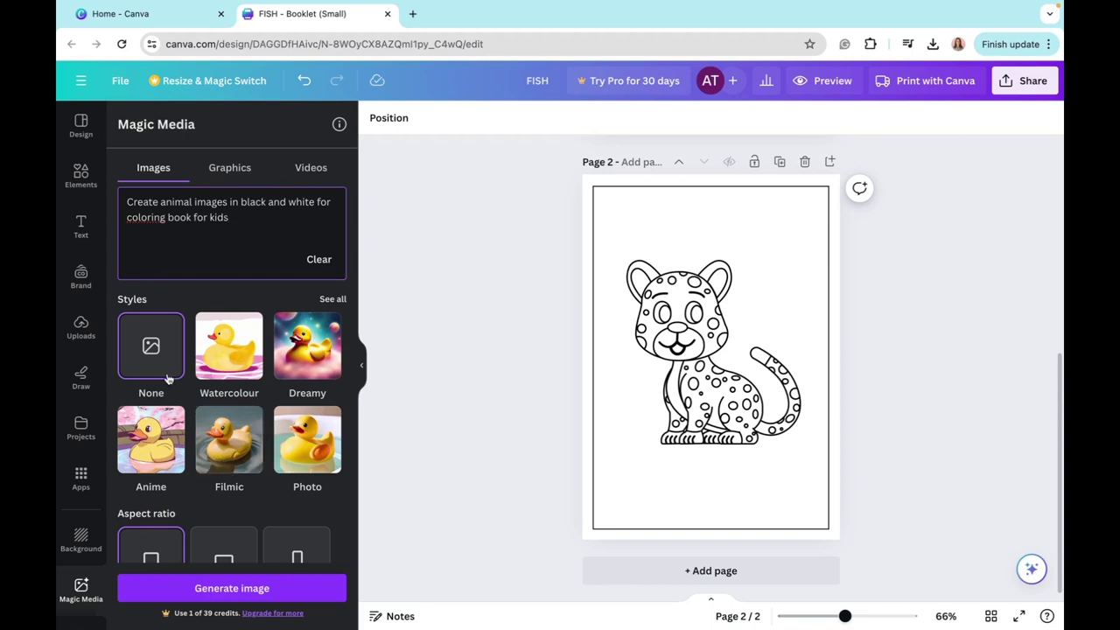
scroll(171, 374, "down", 2)
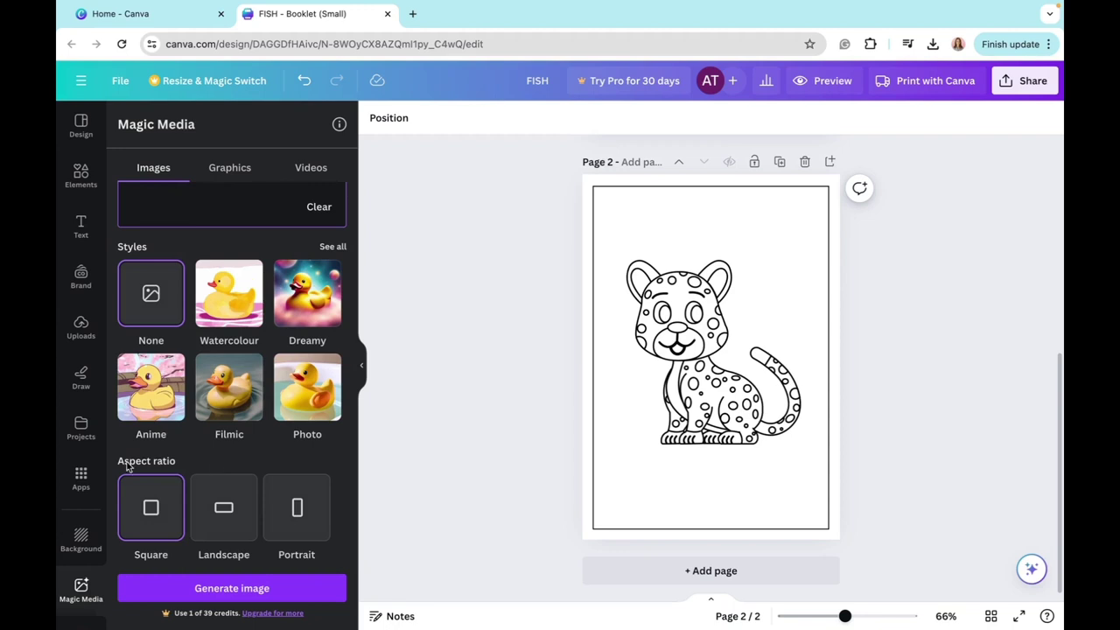
left_click(308, 520)
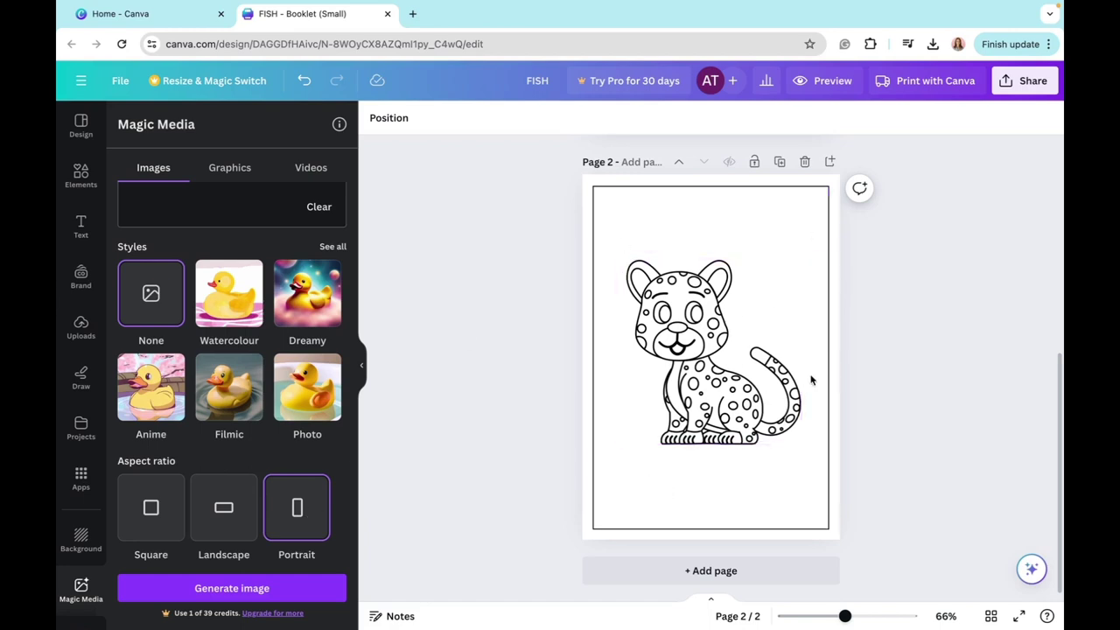
scroll(187, 510, "up", 2)
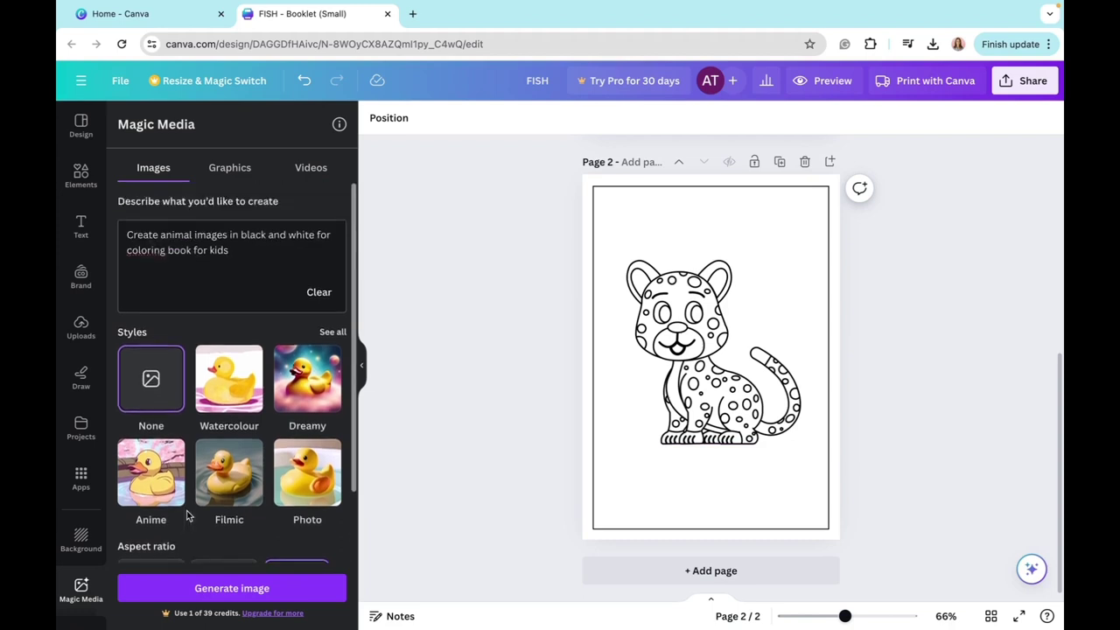
scroll(187, 510, "down", 2)
scroll(186, 510, "up", 2)
scroll(187, 510, "down", 2)
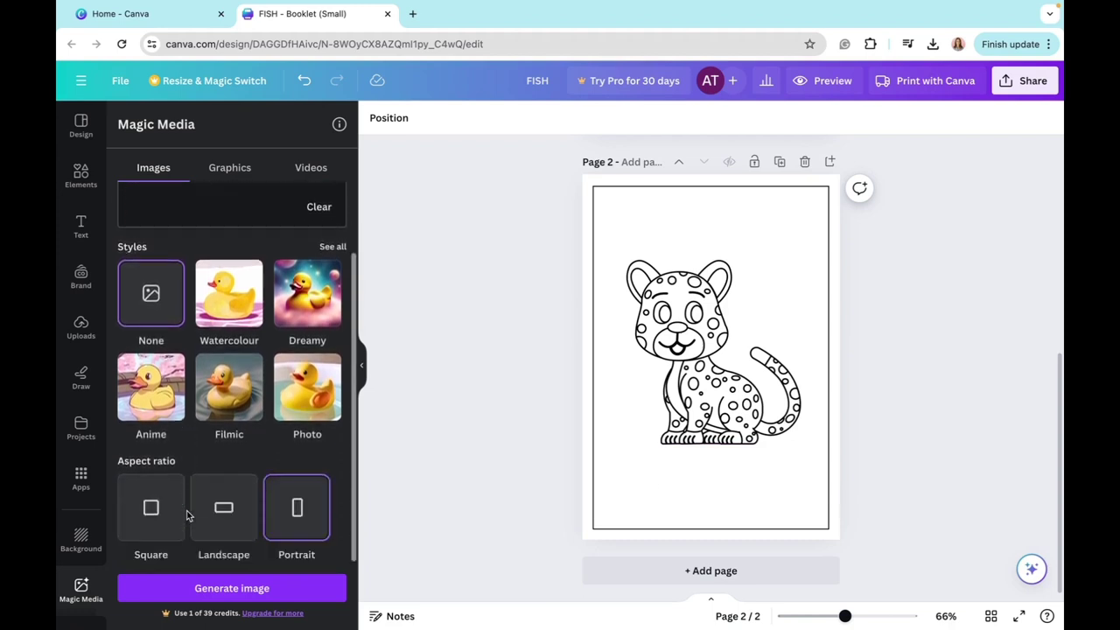
Generate the AI animal images and duplicate page 2 into a third page, deleting the copied leopard.
left_click(225, 597)
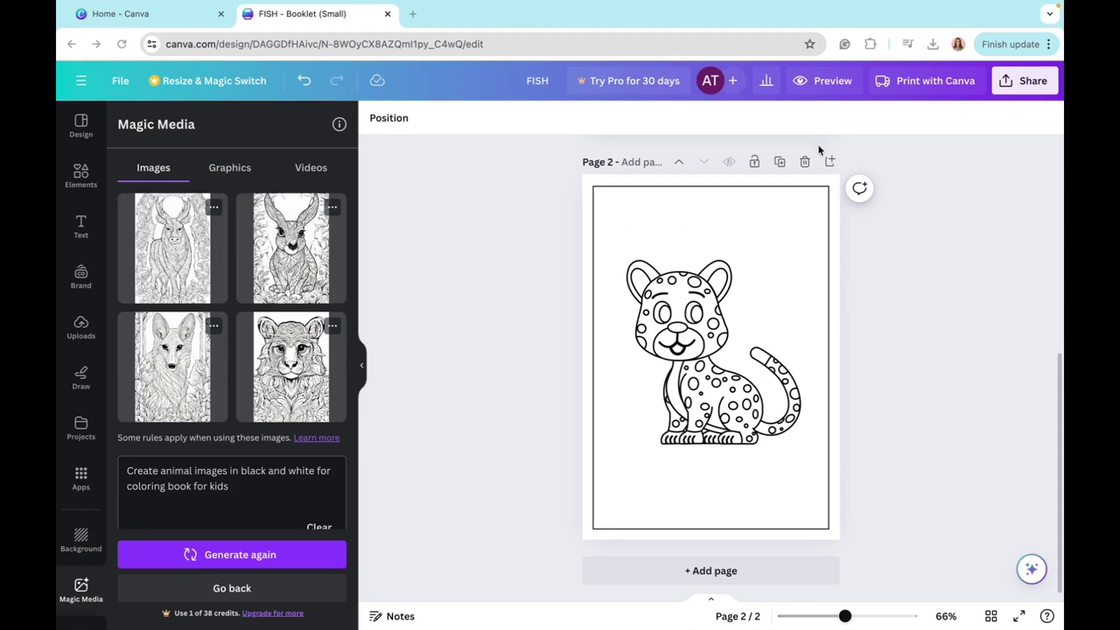
left_click(780, 162)
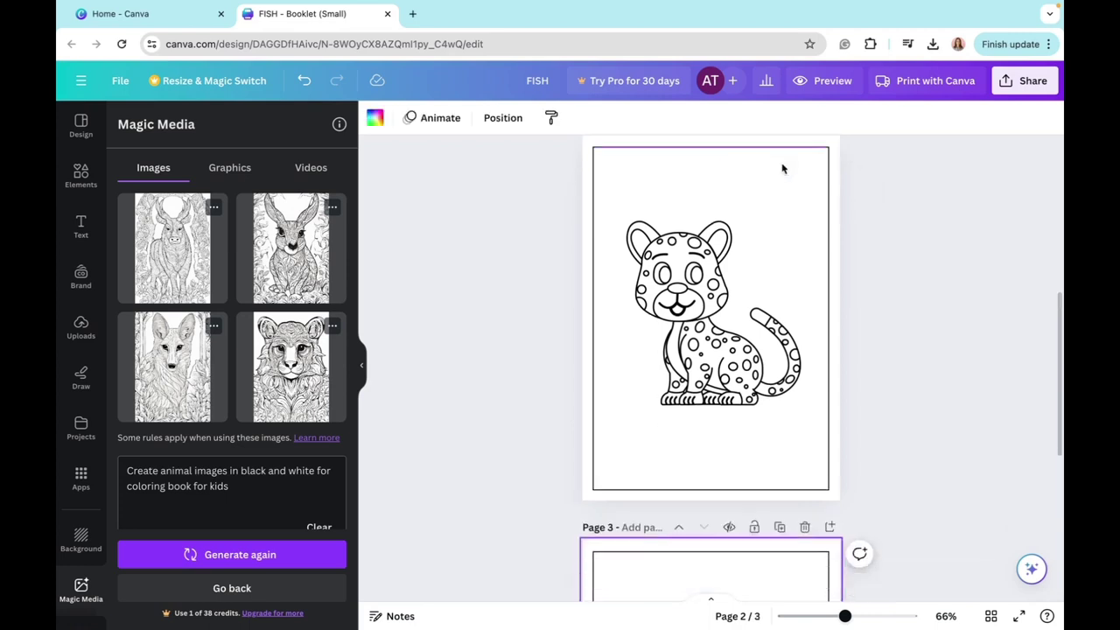
left_click(722, 357)
key("Delete")
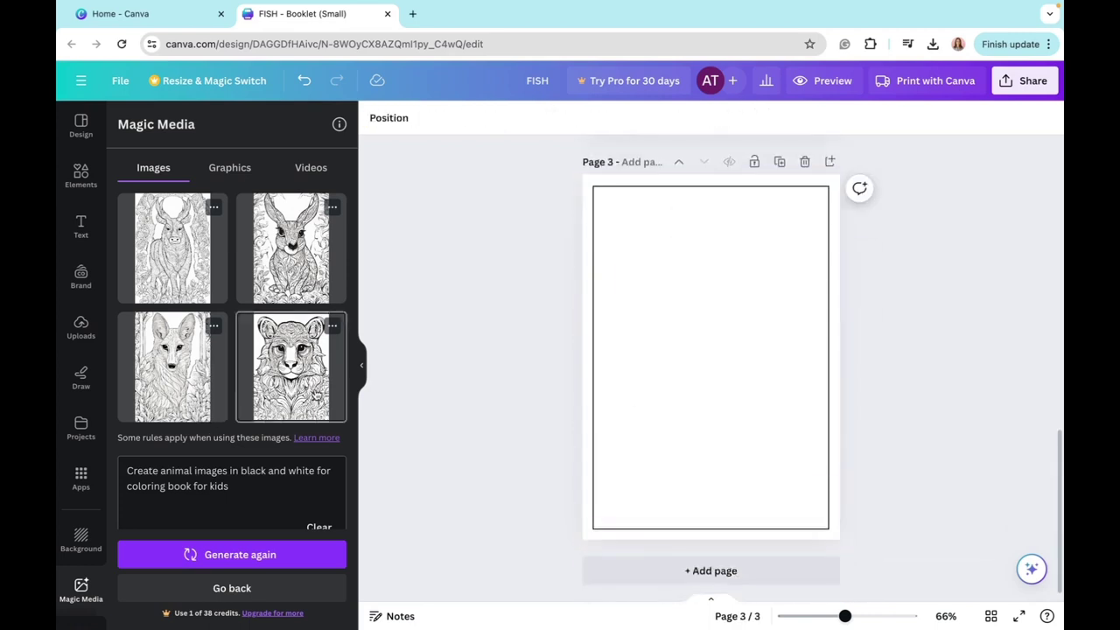
Add the tiger image to page 3, enlarge it from both corners and centre it.
left_click(315, 393)
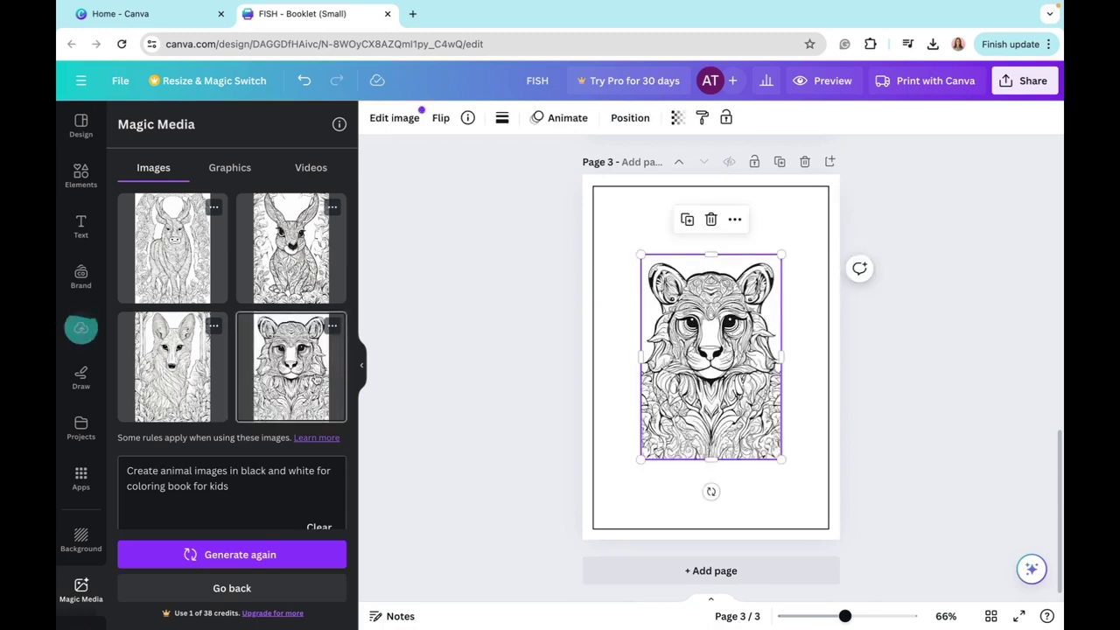
left_click_drag(642, 254, 618, 221)
left_click_drag(779, 456, 807, 498)
left_click_drag(759, 425, 758, 423)
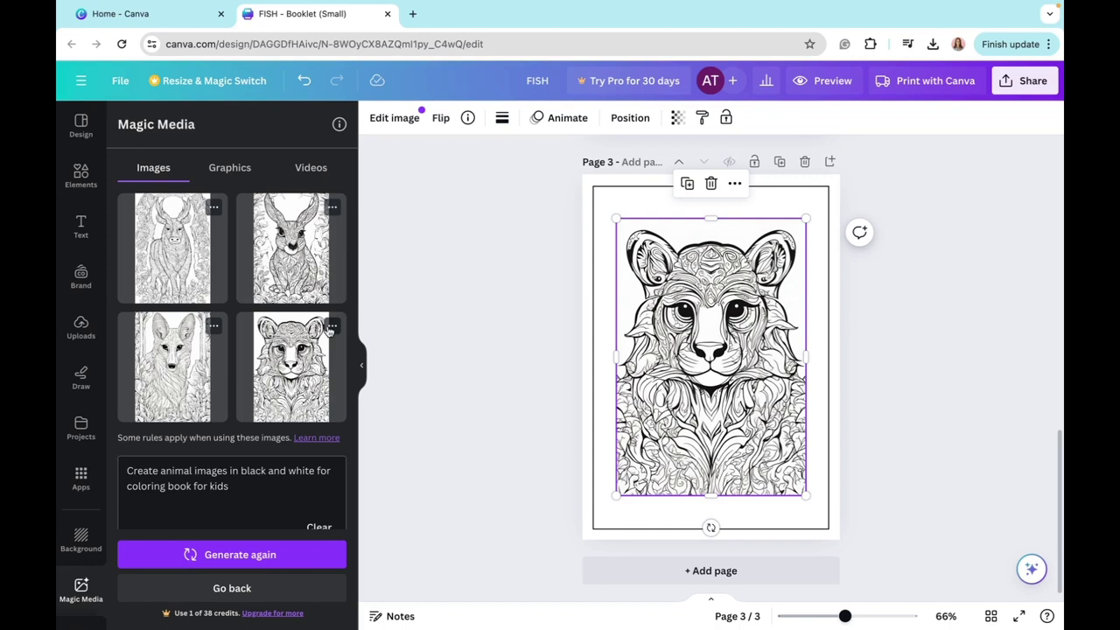
Generate more images like the tiger and duplicate its page, removing the copied tiger from page 4.
left_click(334, 328)
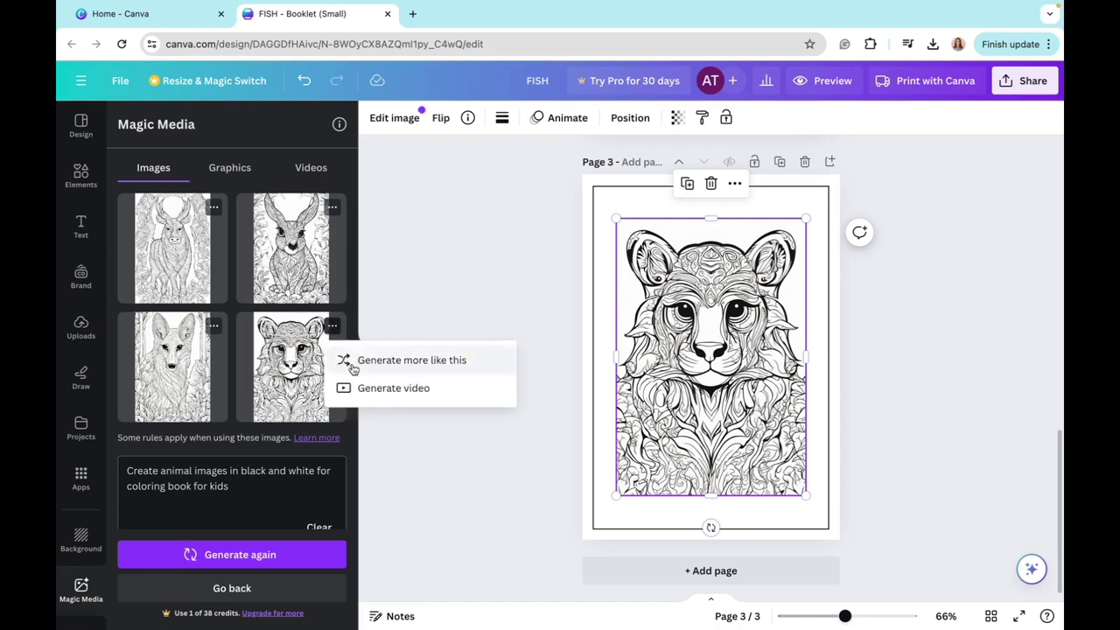
left_click(448, 362)
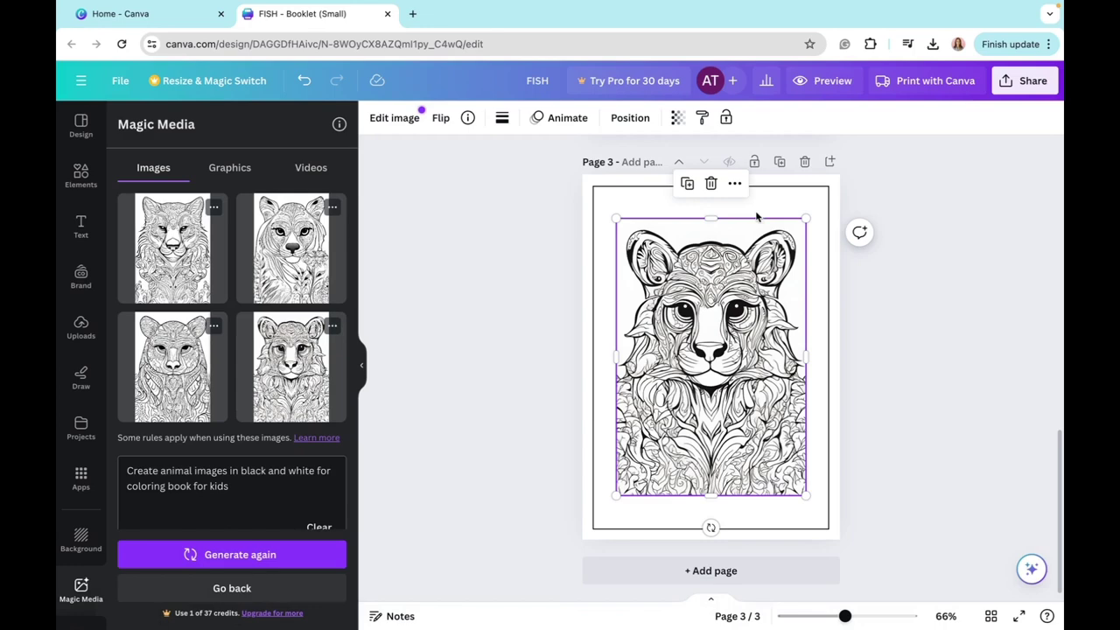
left_click(780, 163)
left_click(734, 400)
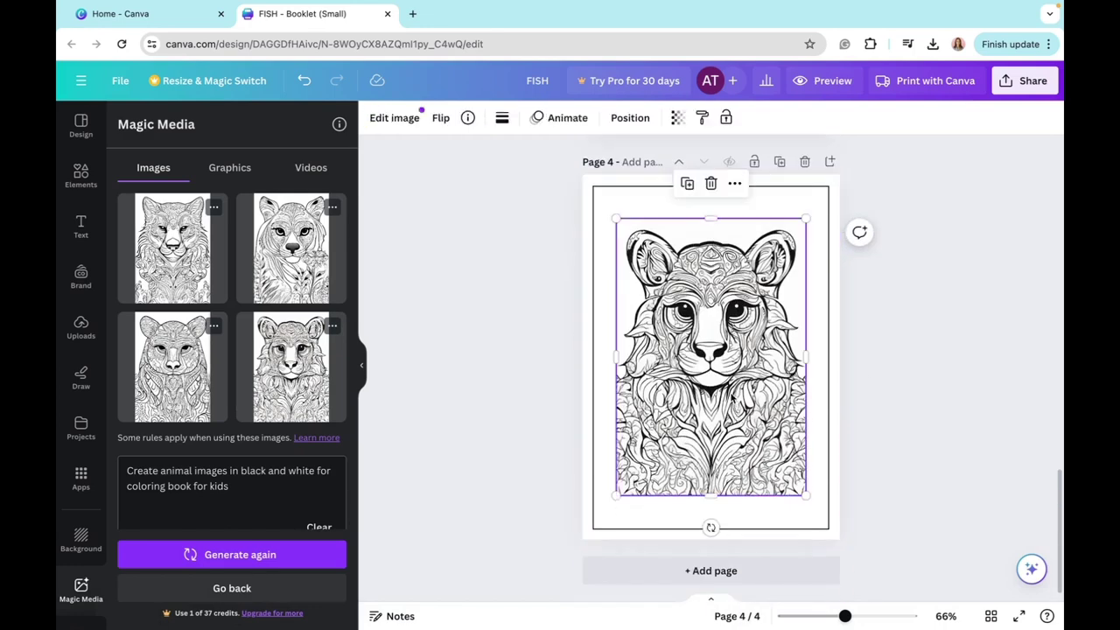
key("Delete")
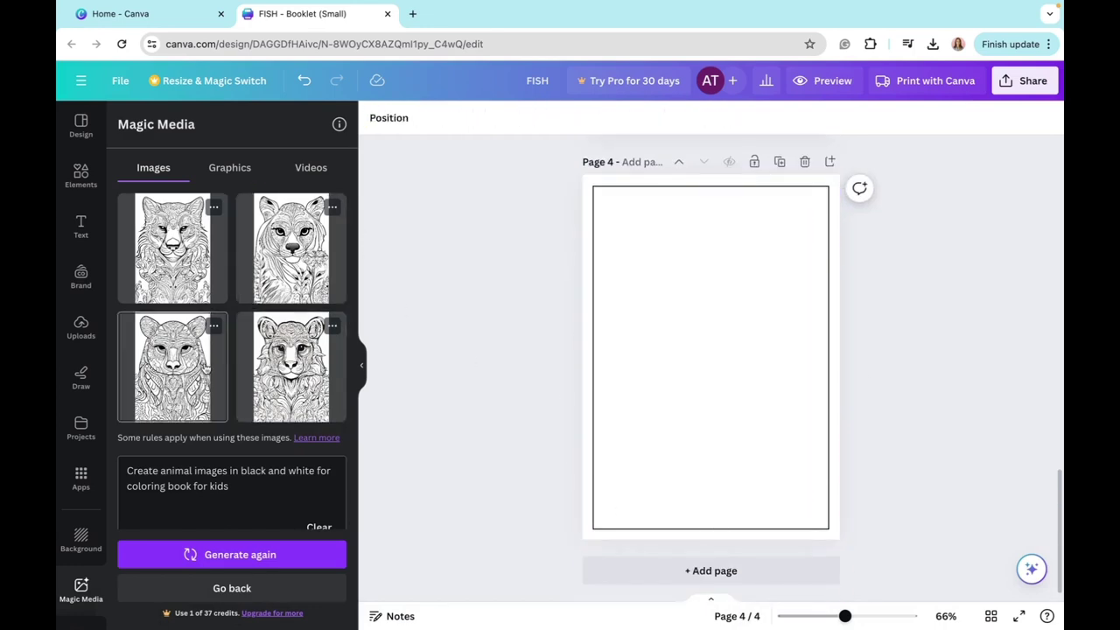
Add the bear image to page 4 and enlarge it to fill the frame.
left_click(172, 368)
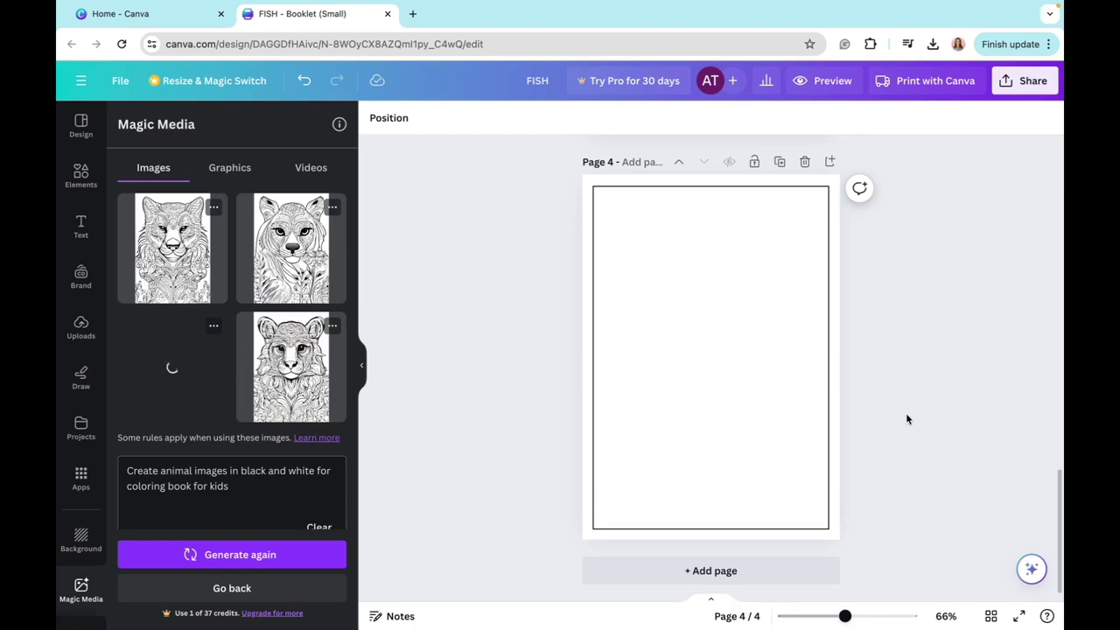
left_click_drag(640, 254, 610, 211)
left_click_drag(780, 458, 828, 513)
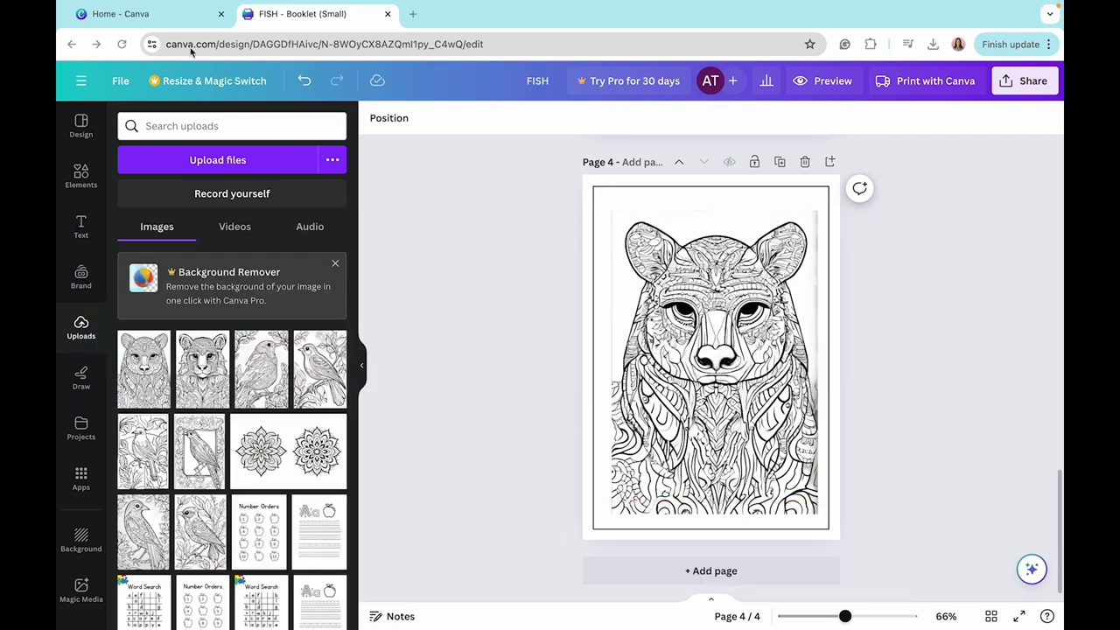
Switch to the Home - Canva browser tab.
left_click(160, 17)
Create a new Colouring Book (Portrait) design by searching 'coloring book'.
left_click(695, 105)
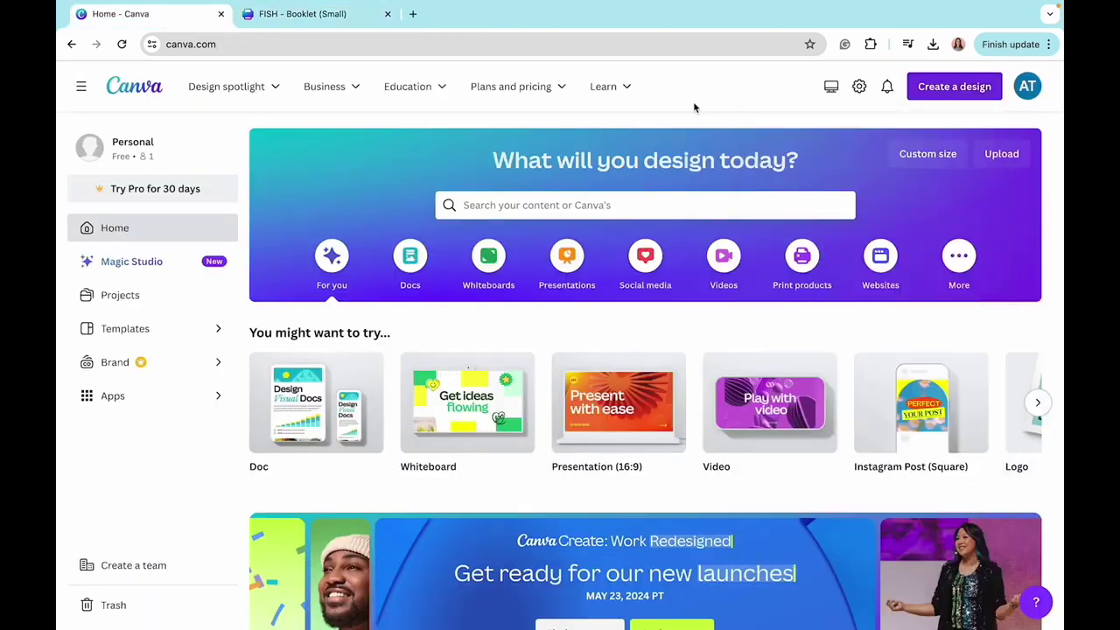
left_click(963, 89)
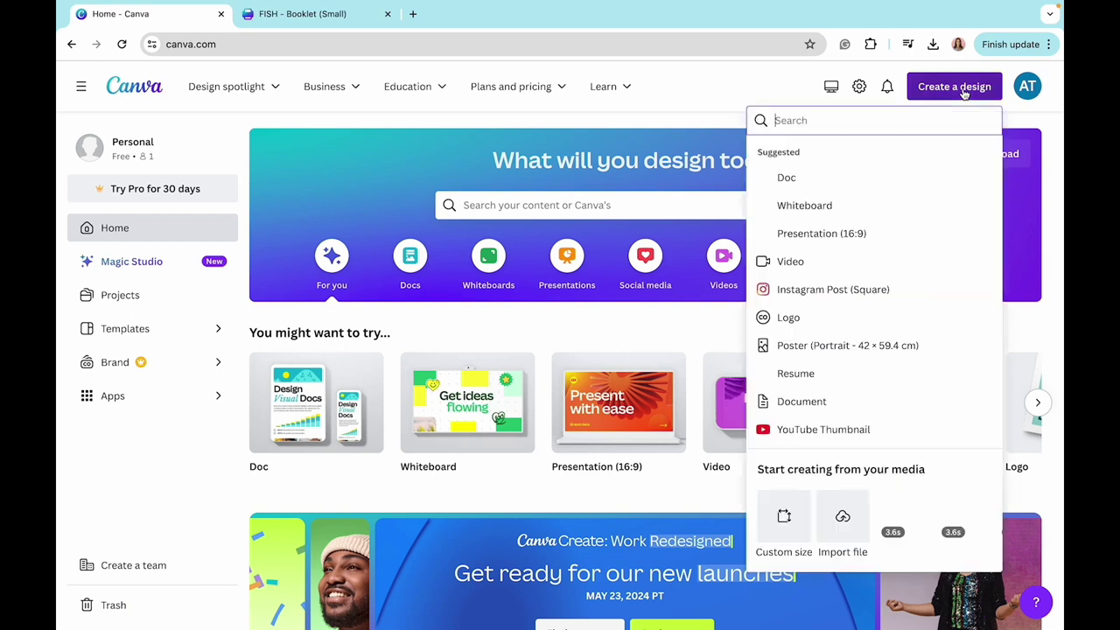
type("color")
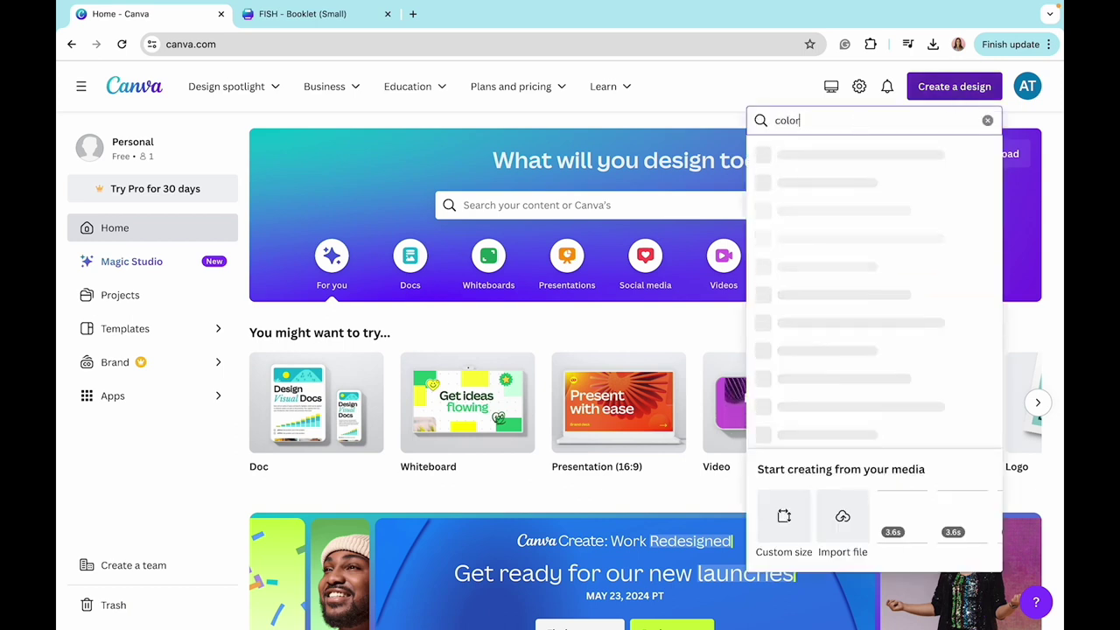
type("ing book")
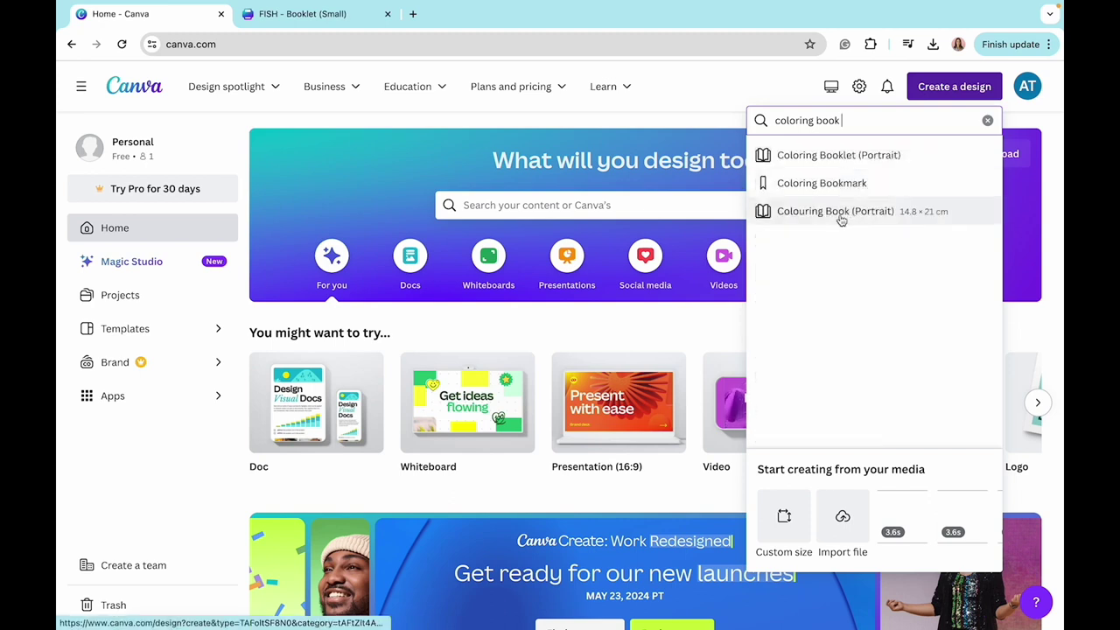
left_click(838, 214)
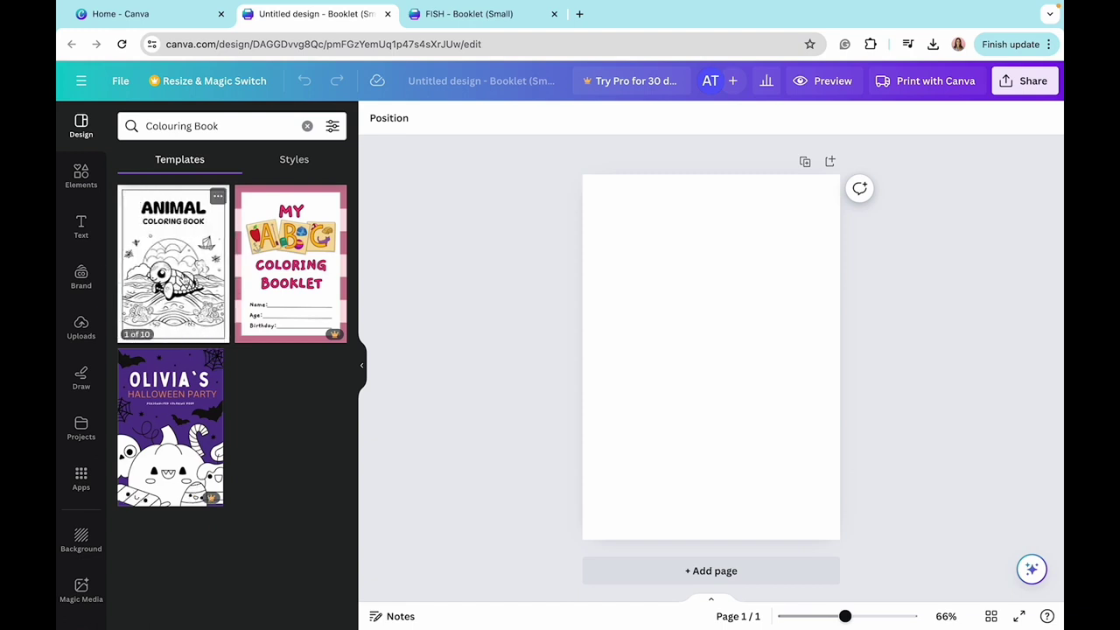
Preview the Animal Coloring Book template and apply all ten of its pages to the design.
left_click(184, 279)
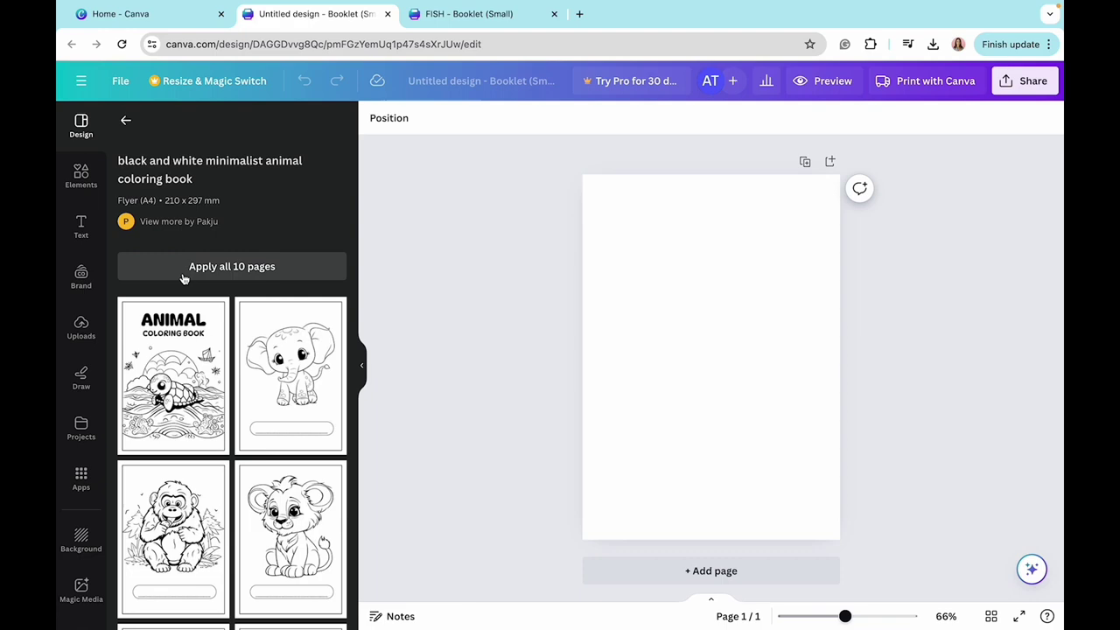
scroll(180, 472, "down", 10)
scroll(185, 487, "up", 4)
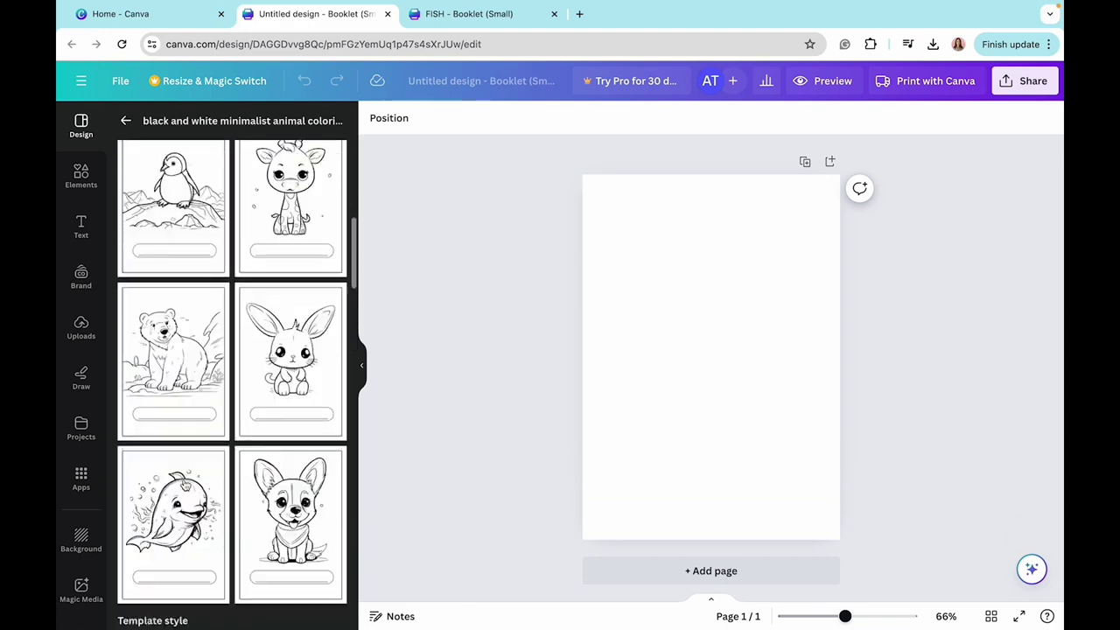
scroll(185, 486, "up", 6)
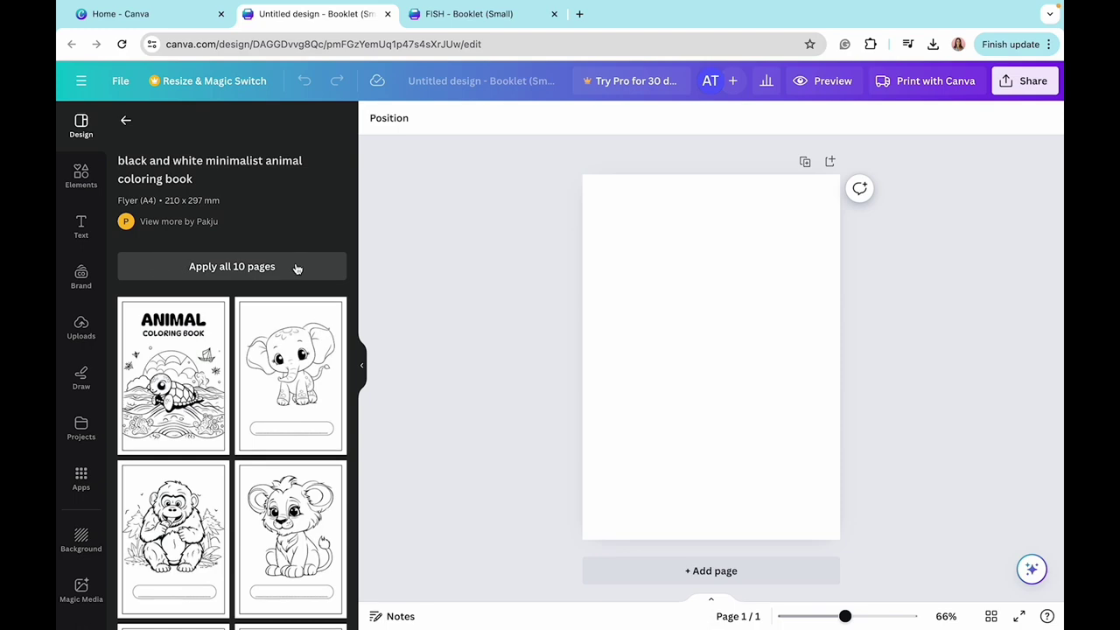
left_click(282, 266)
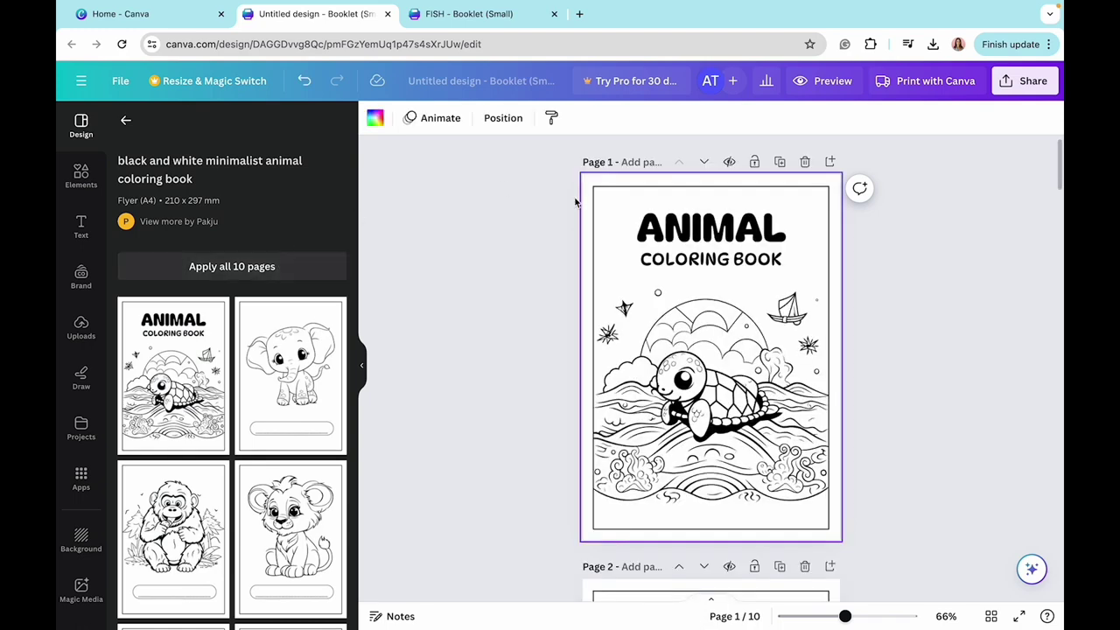
scroll(647, 309, "down", 20)
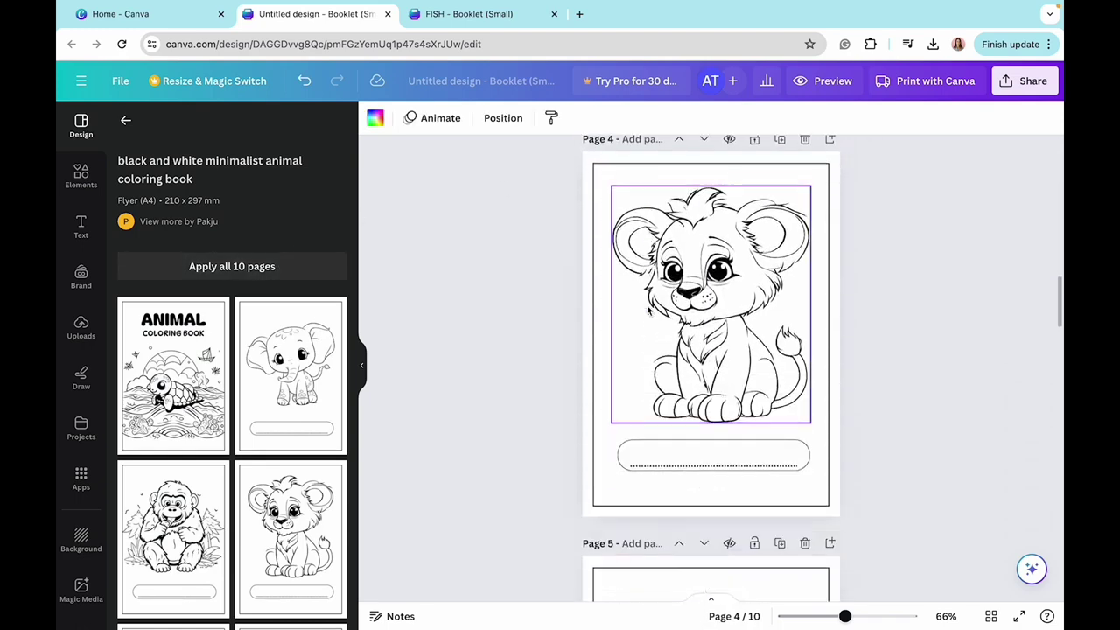
scroll(648, 310, "down", 20)
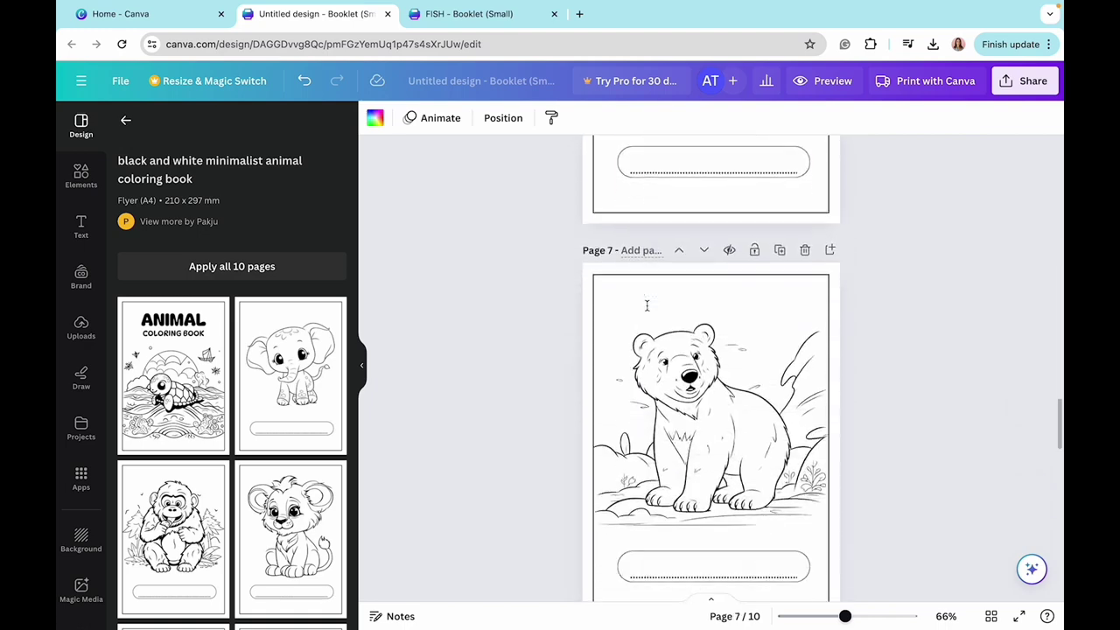
scroll(647, 310, "down", 5)
scroll(647, 315, "up", 20)
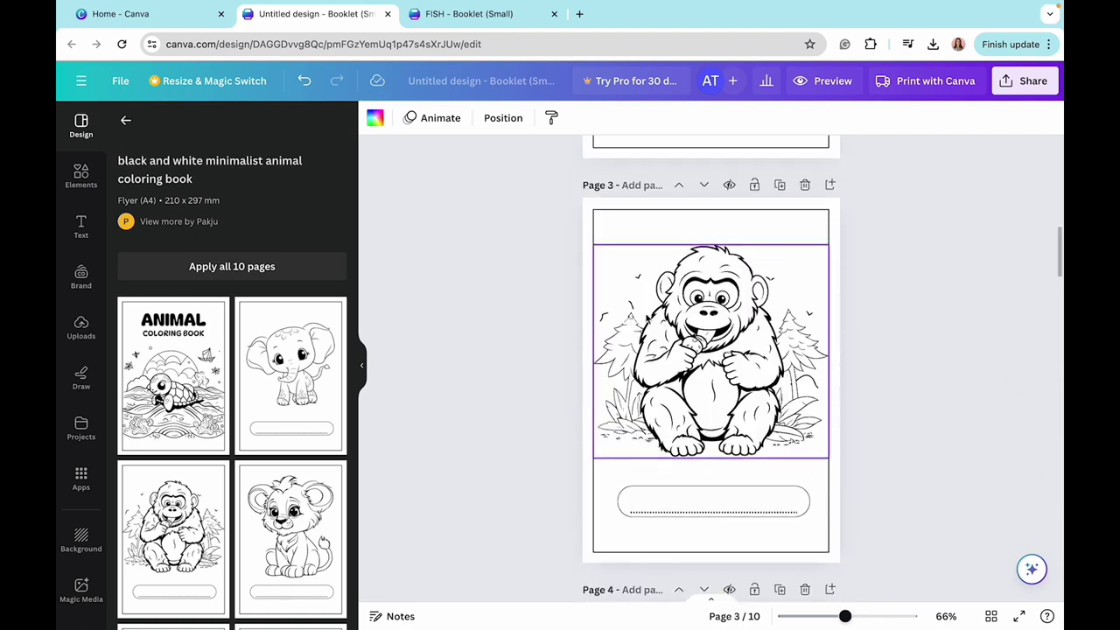
scroll(647, 318, "down", 15)
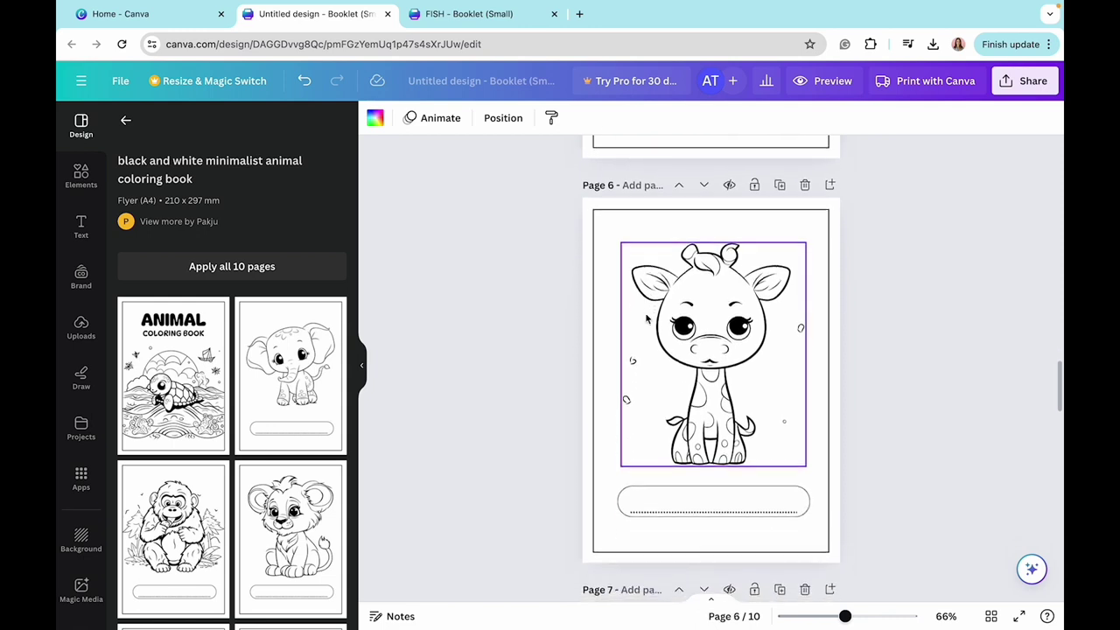
scroll(647, 319, "down", 3)
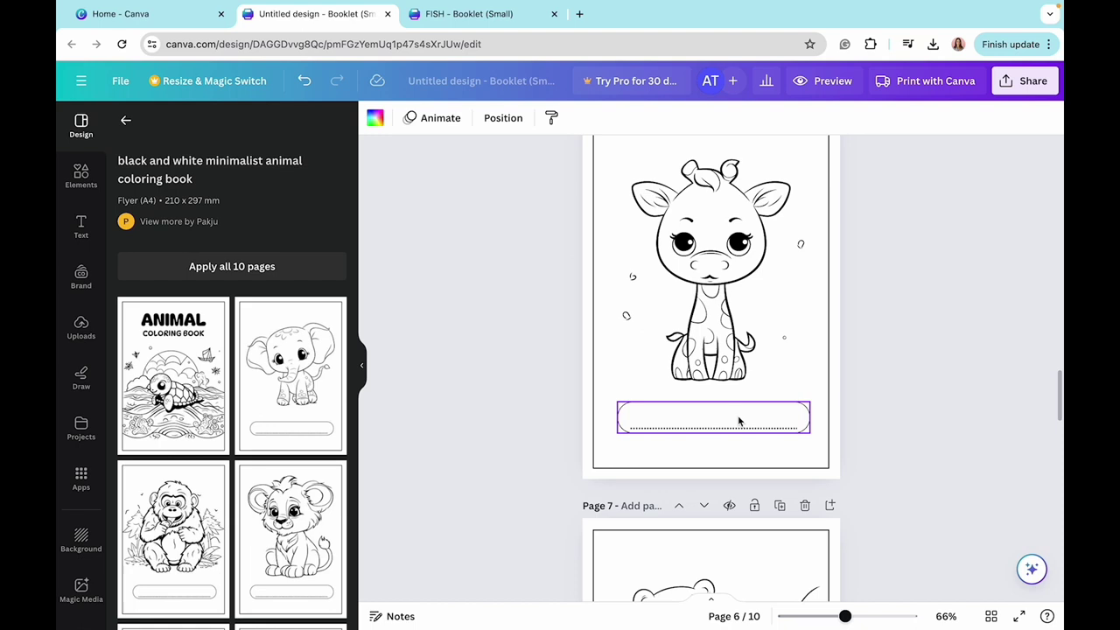
left_click(739, 422)
key("Delete")
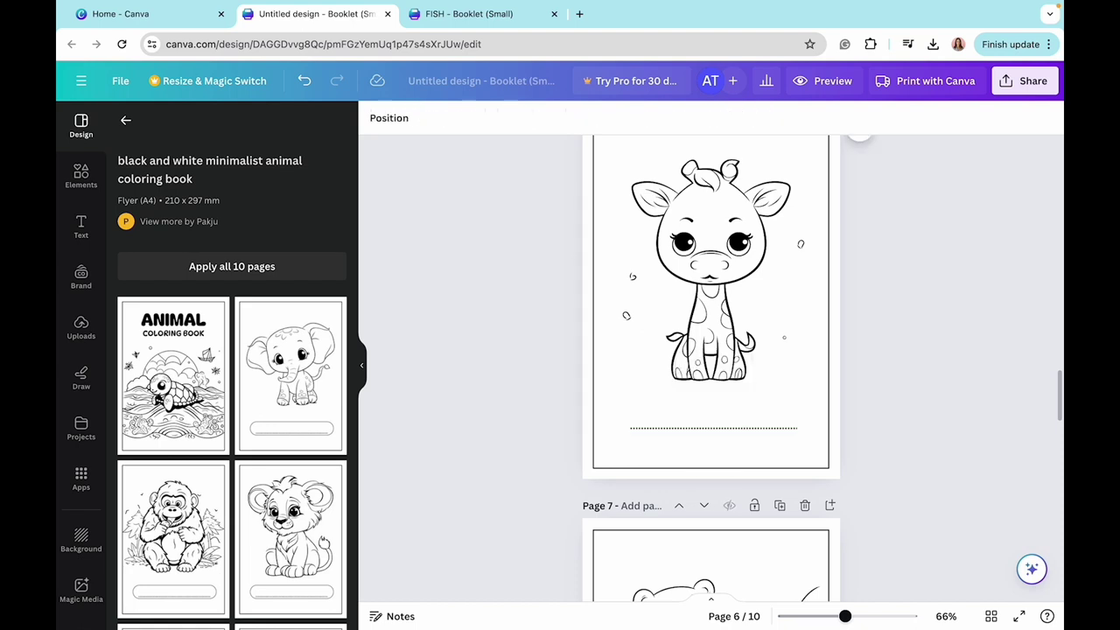
left_click(723, 431)
key("Delete")
key("super+z")
key("super+z")
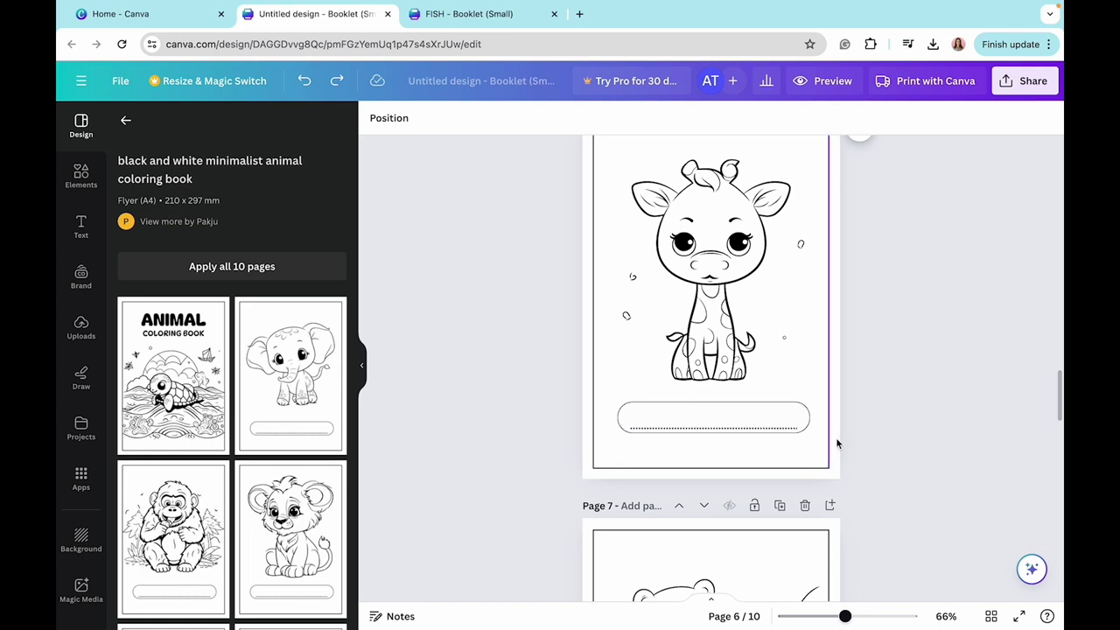
scroll(836, 443, "up", 3)
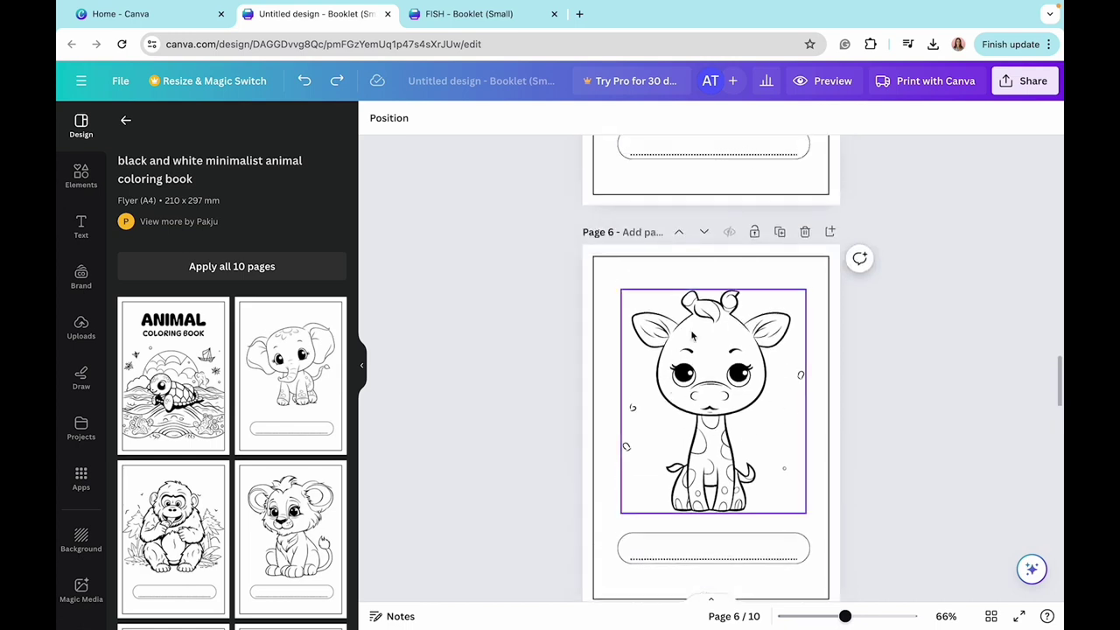
Select the page 6 giraffe and search Elements for 'animals coloring', filtered to Graphics.
left_click(747, 378)
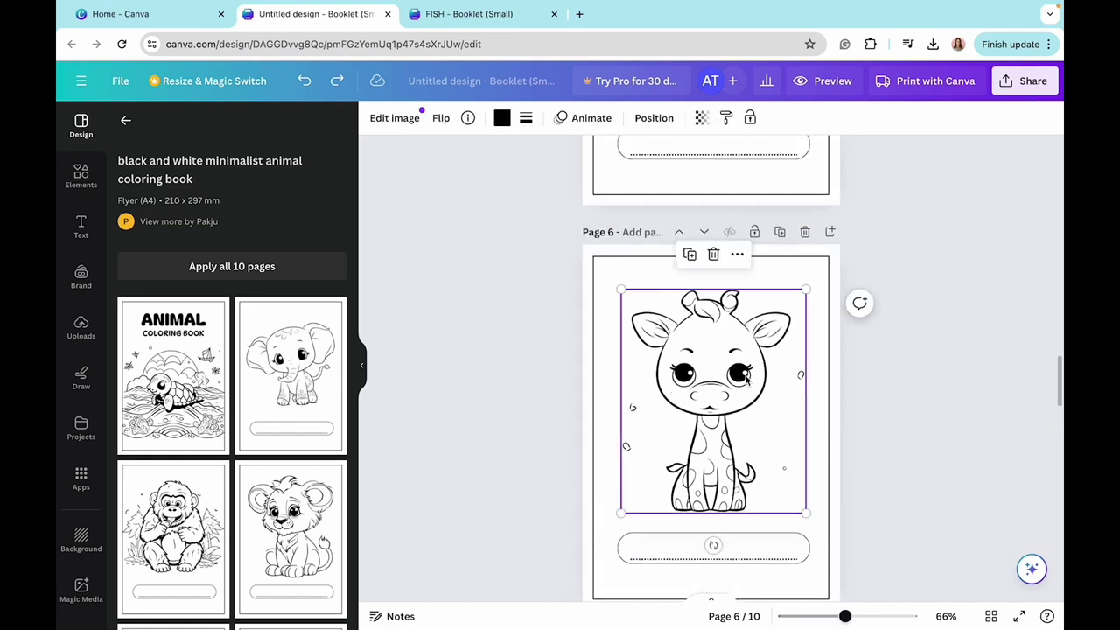
left_click(80, 175)
left_click(230, 128)
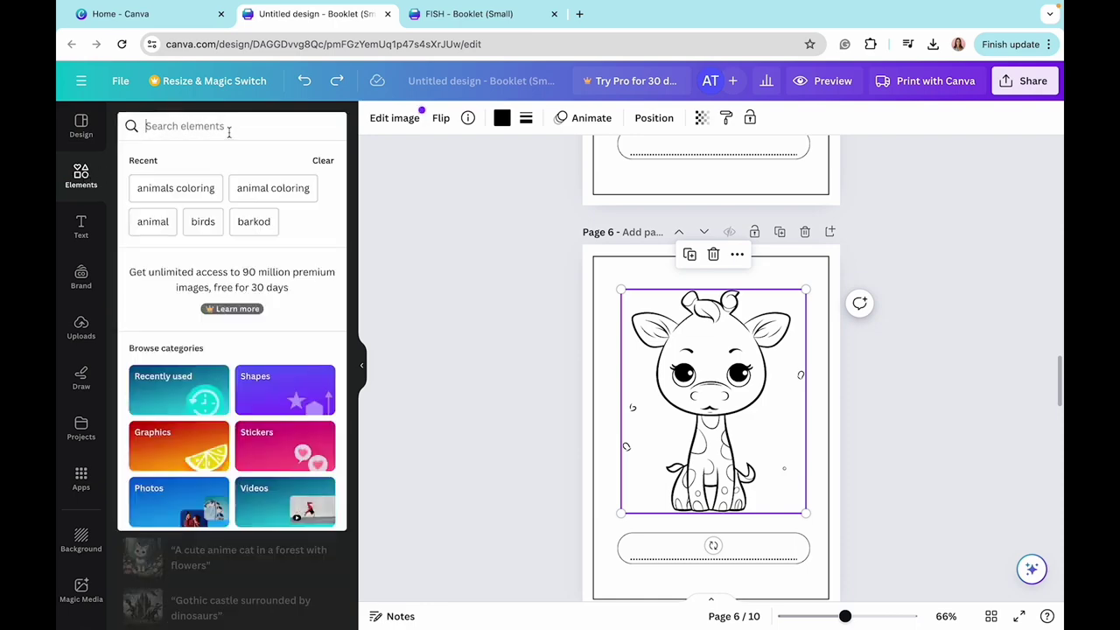
left_click(184, 182)
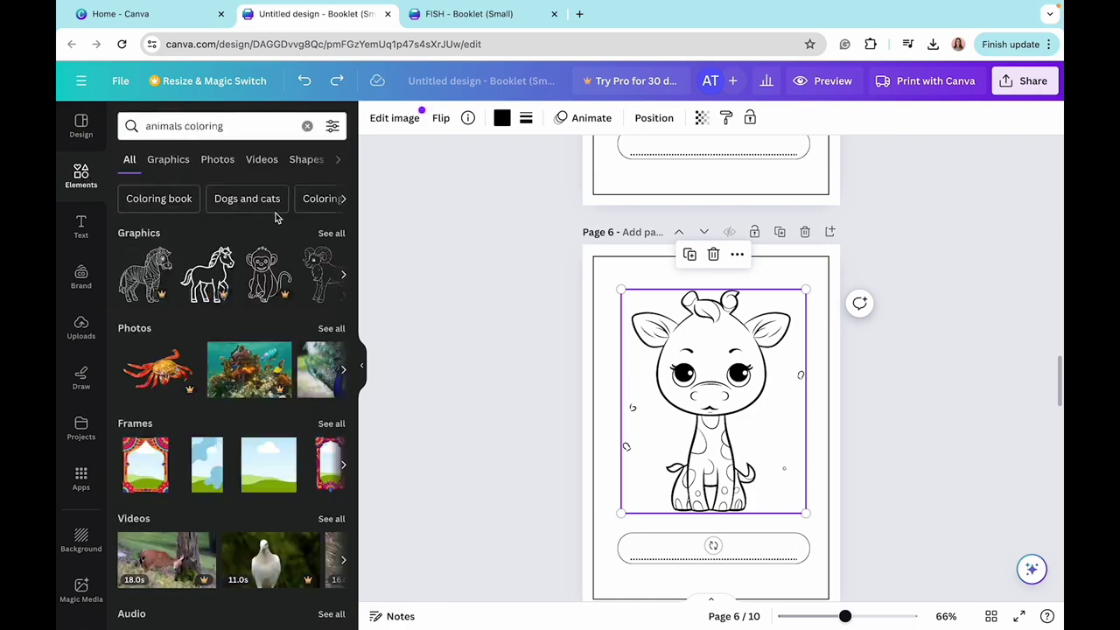
left_click(168, 159)
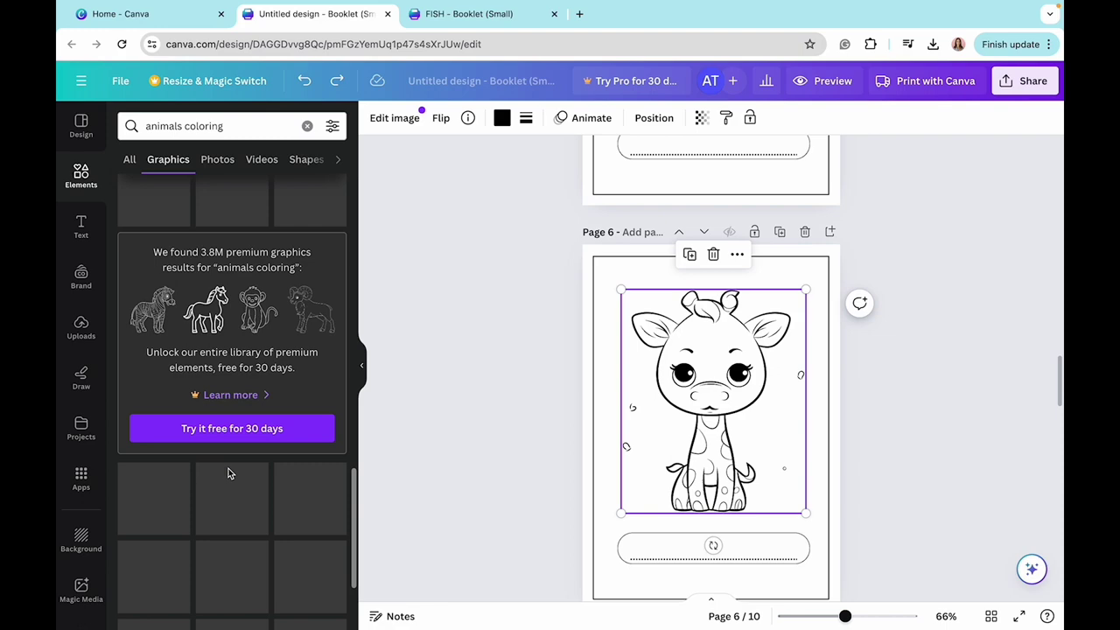
scroll(727, 272, "up", 1)
scroll(728, 272, "down", 7)
scroll(727, 272, "up", 5)
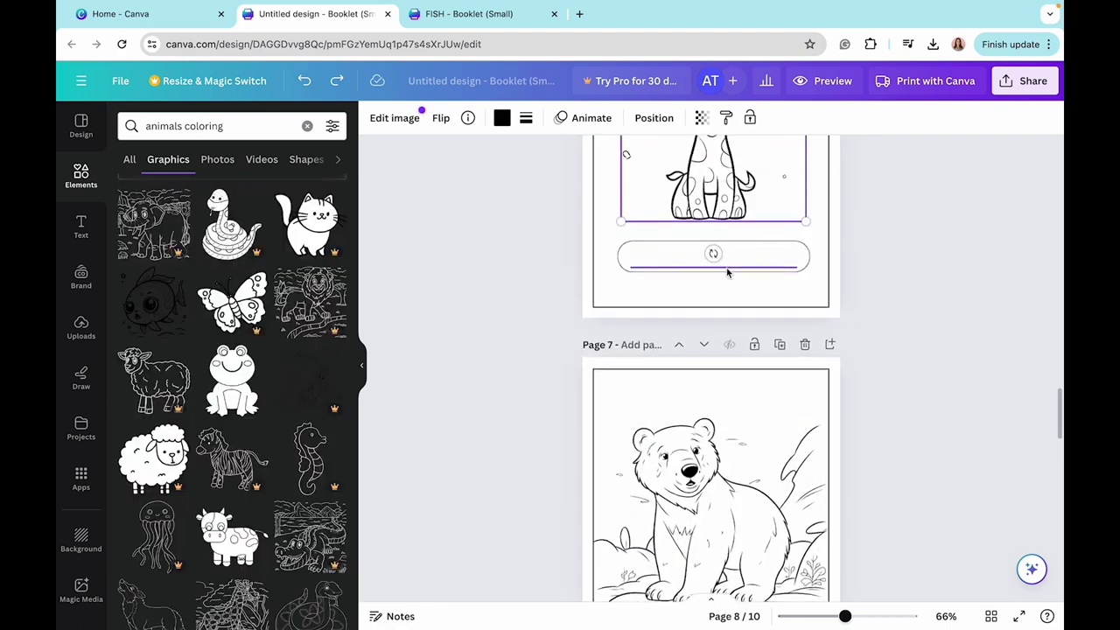
Delete the giraffe and add the fish graphic to page 6, enlarging it.
key("Delete")
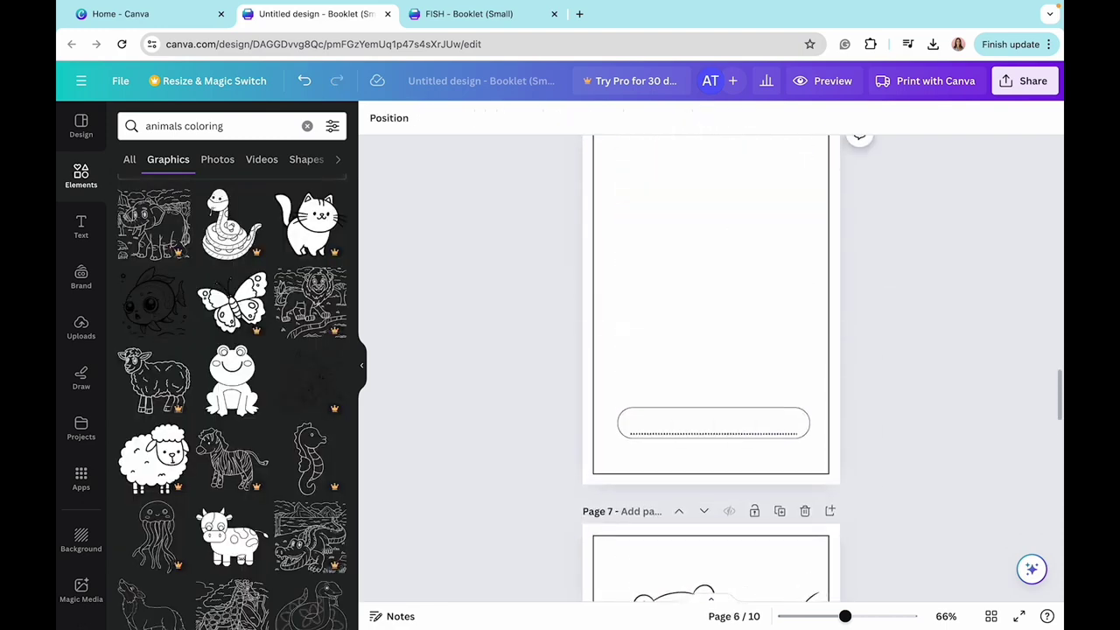
left_click(167, 309)
left_click_drag(658, 243, 617, 165)
left_click_drag(726, 278, 727, 279)
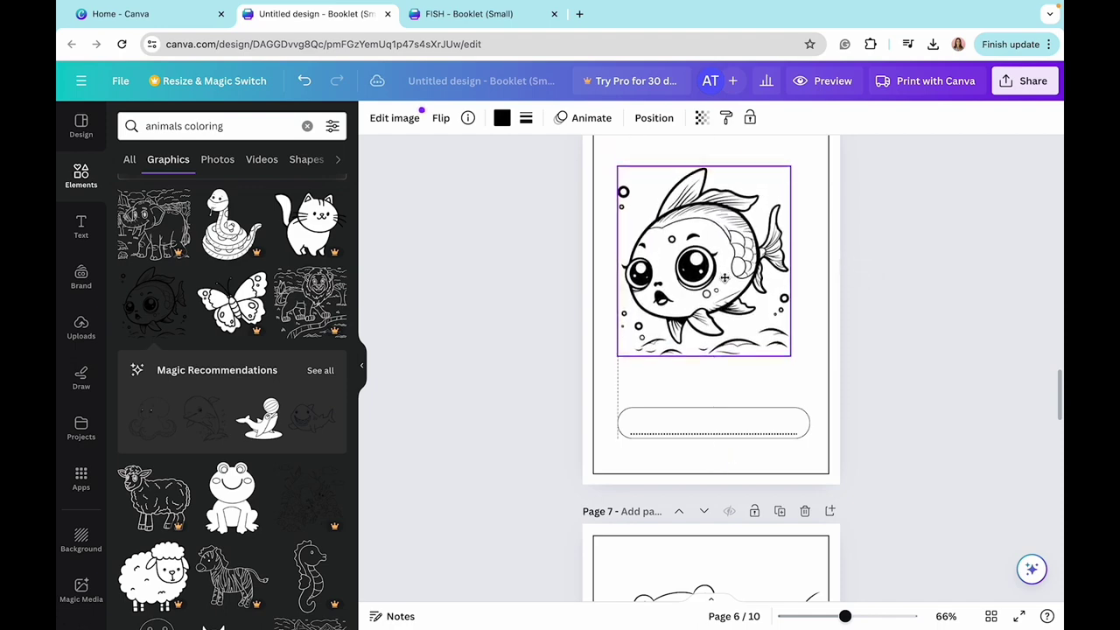
scroll(893, 293, "up", 20)
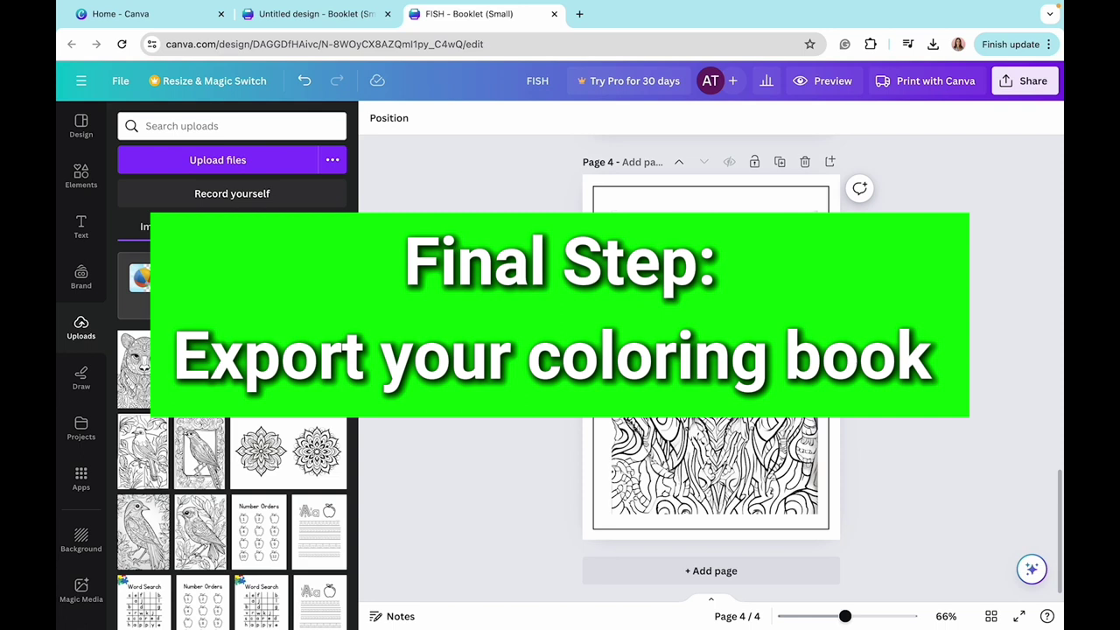
Open the FISH booklet's Share panel.
left_click(1020, 84)
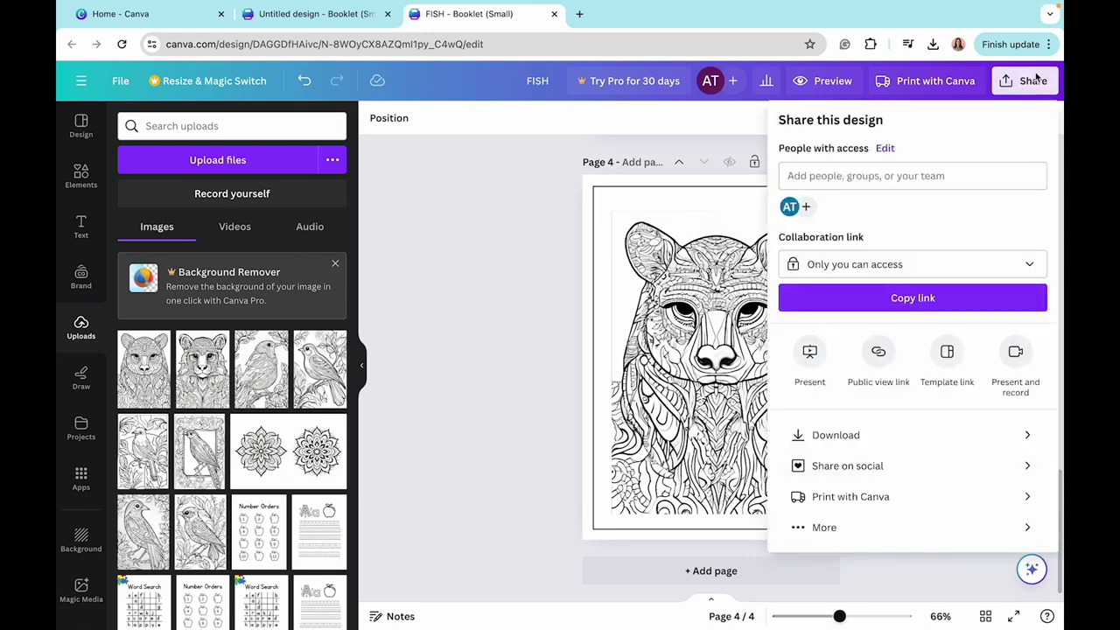
left_click(1035, 80)
left_click(1034, 80)
Download the FISH booklet as PNG with All pages (4) selected.
left_click(866, 438)
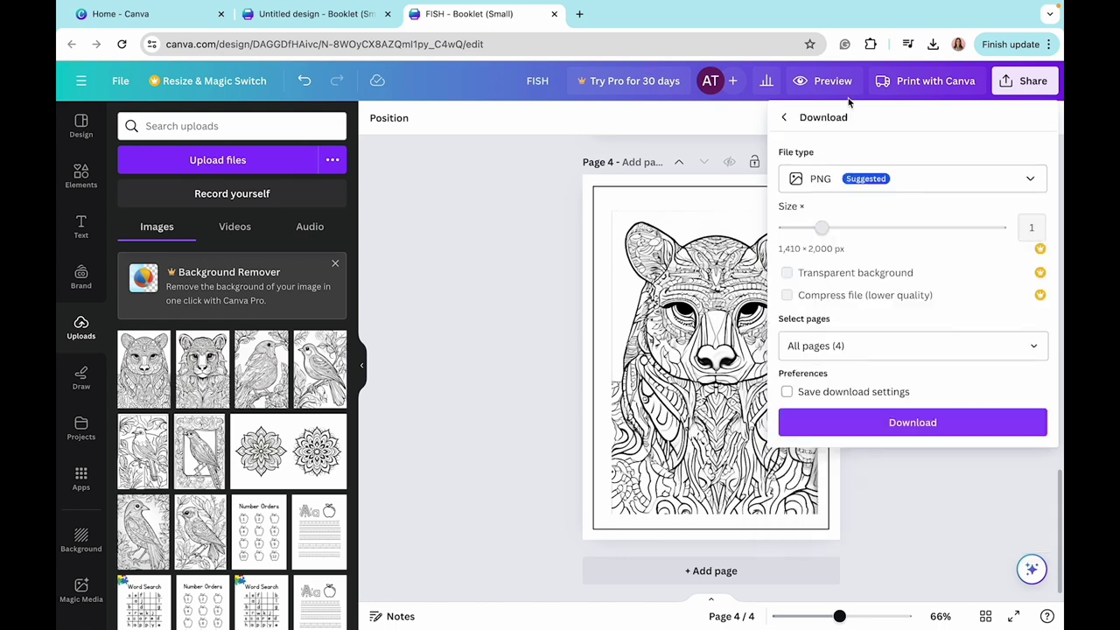
left_click(812, 175)
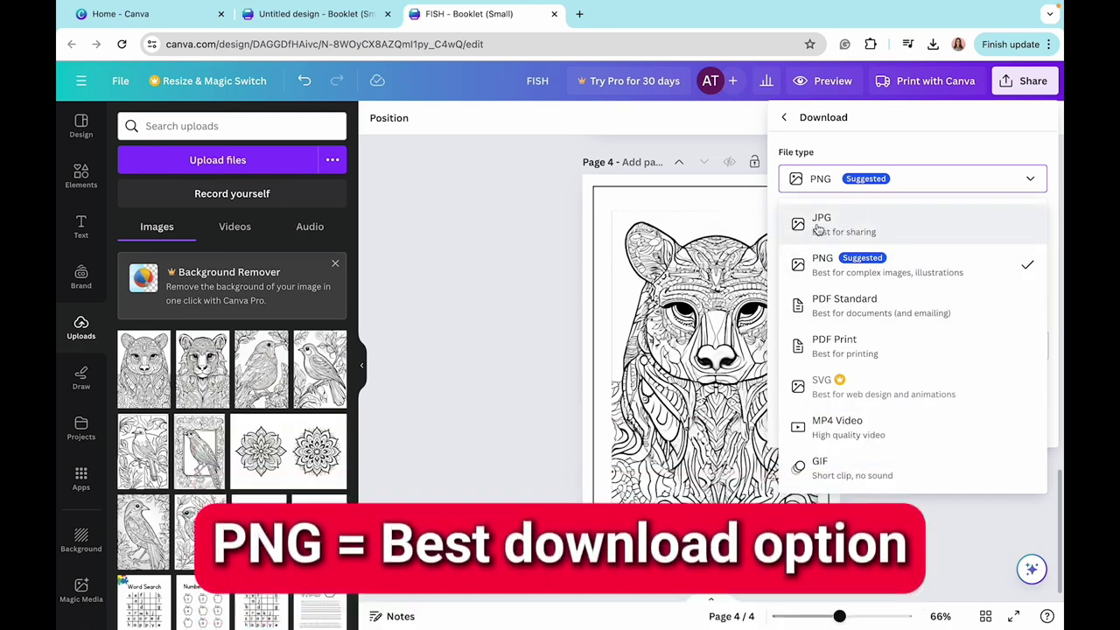
left_click(812, 276)
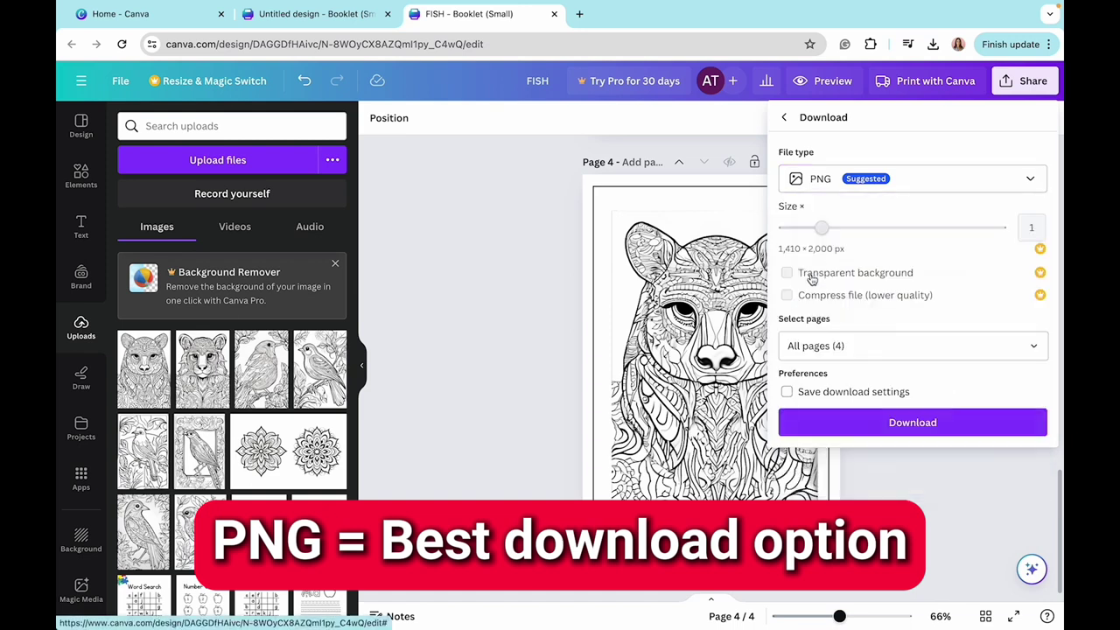
left_click(840, 346)
scroll(842, 453, "down", 1)
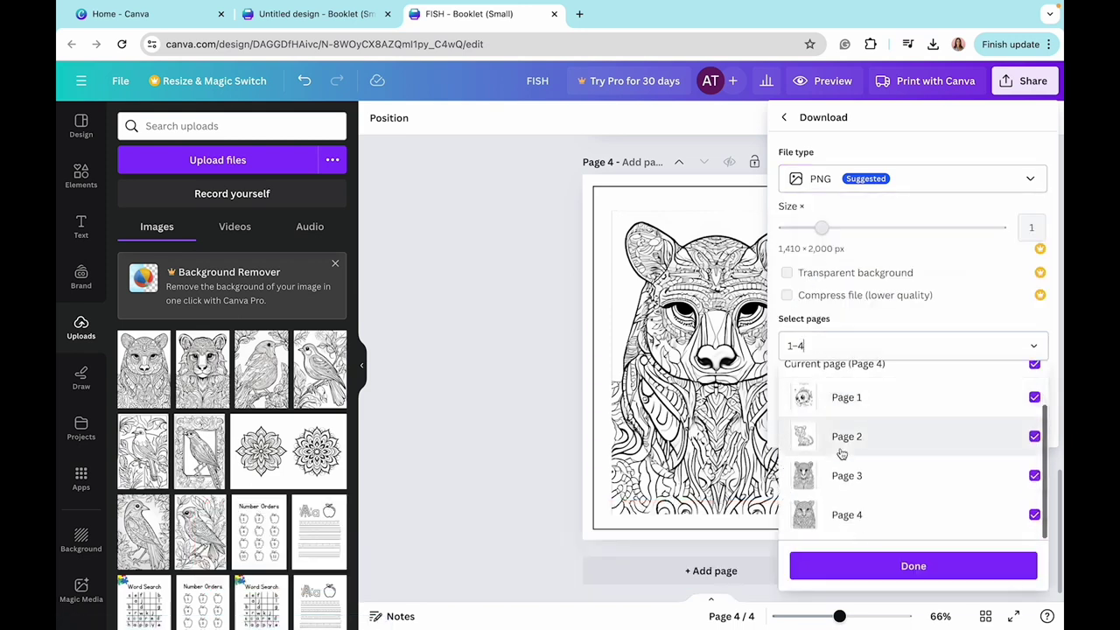
left_click(1036, 399)
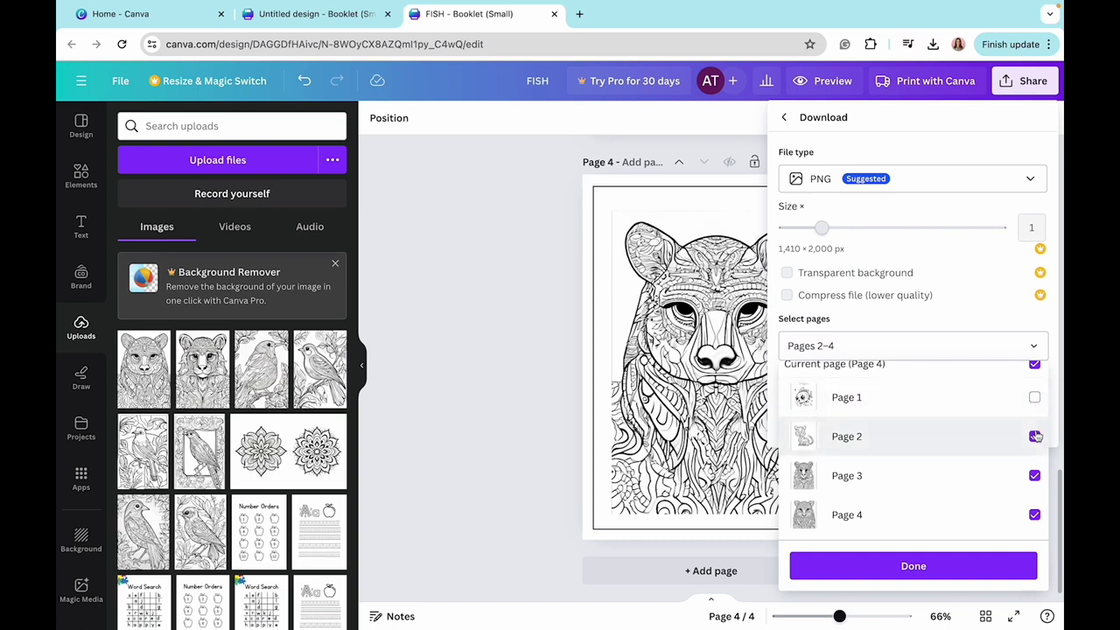
left_click(1036, 436)
left_click(1035, 397)
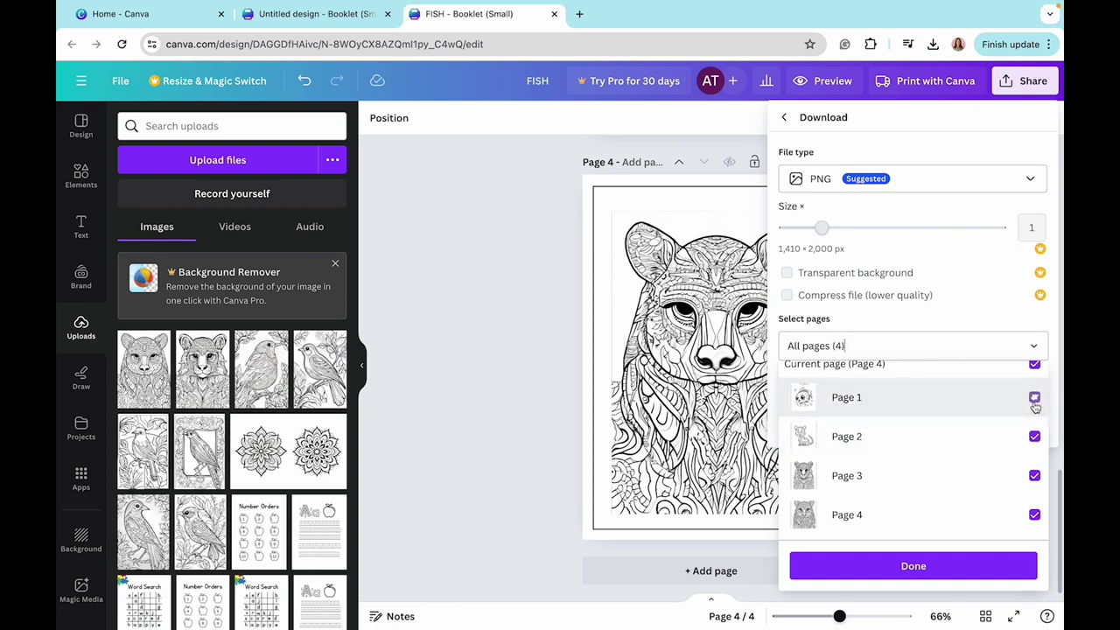
left_click(946, 313)
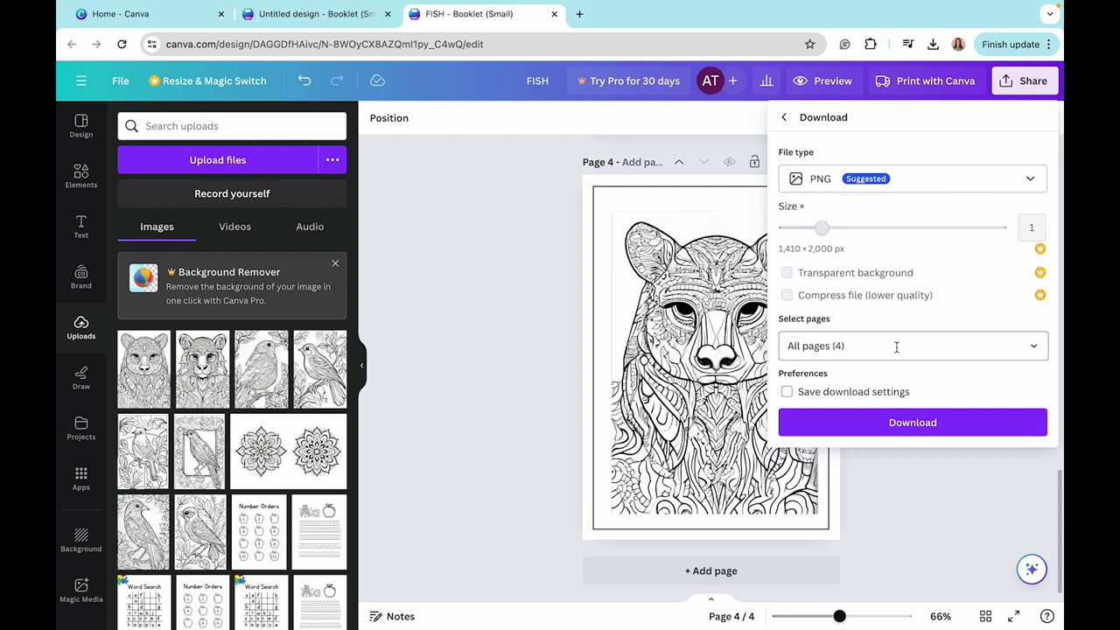
left_click(913, 423)
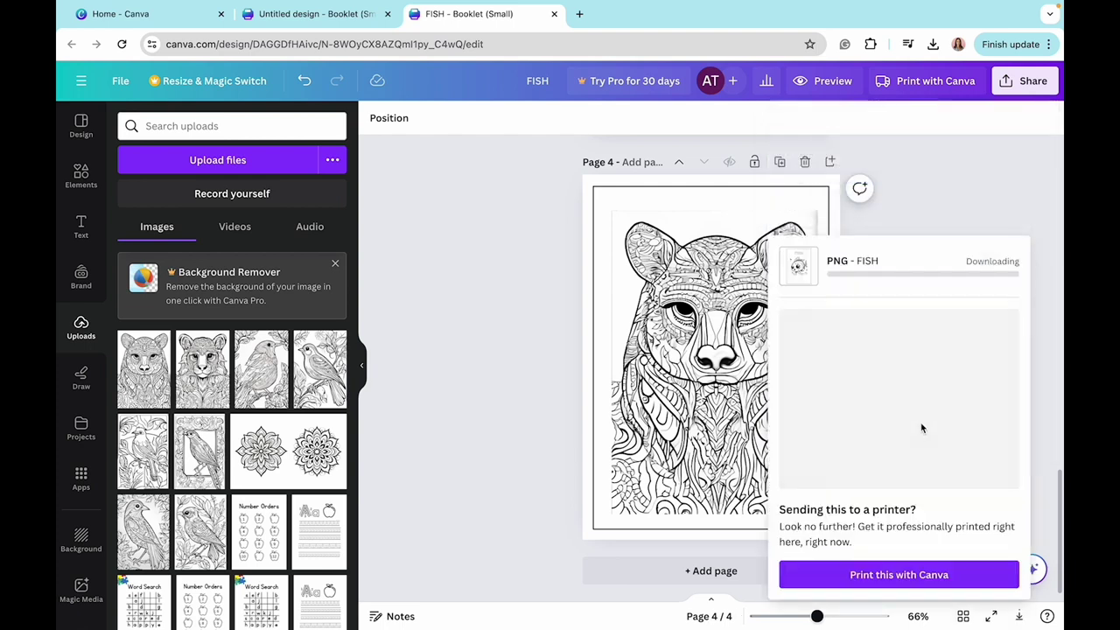